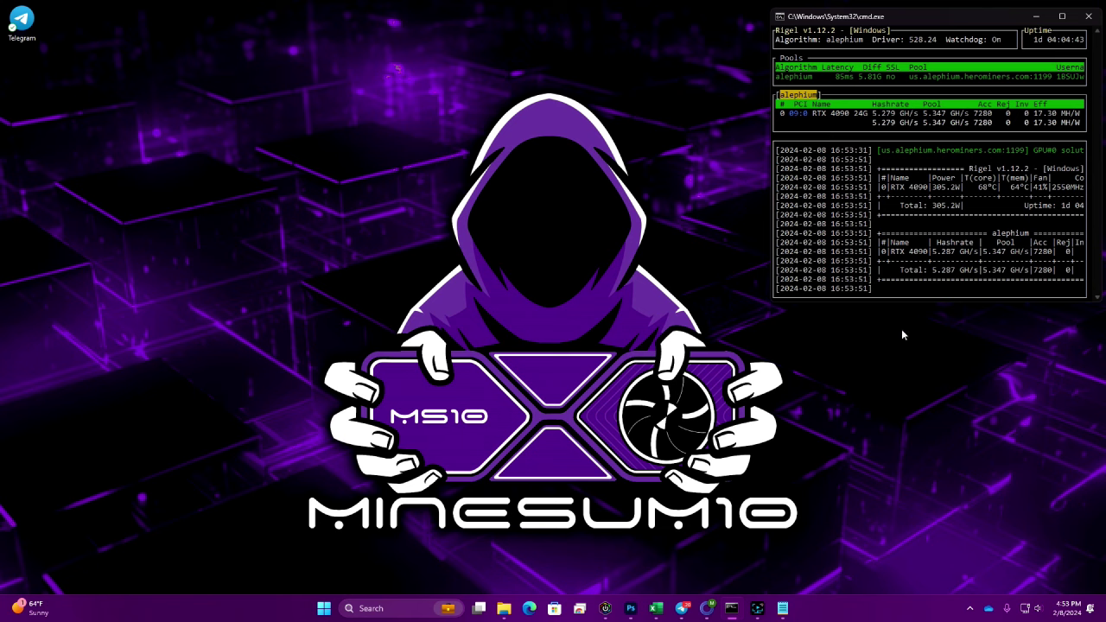
Step: Check the system sensor readings in iCUE, then minimize it
click(607, 606)
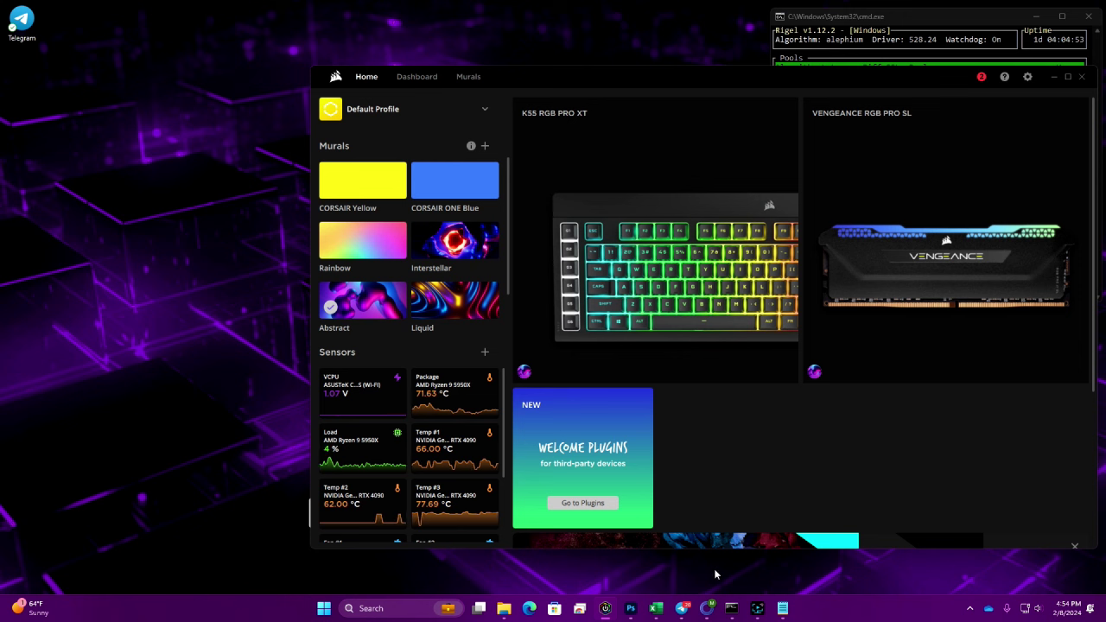
mouse_move(637, 608)
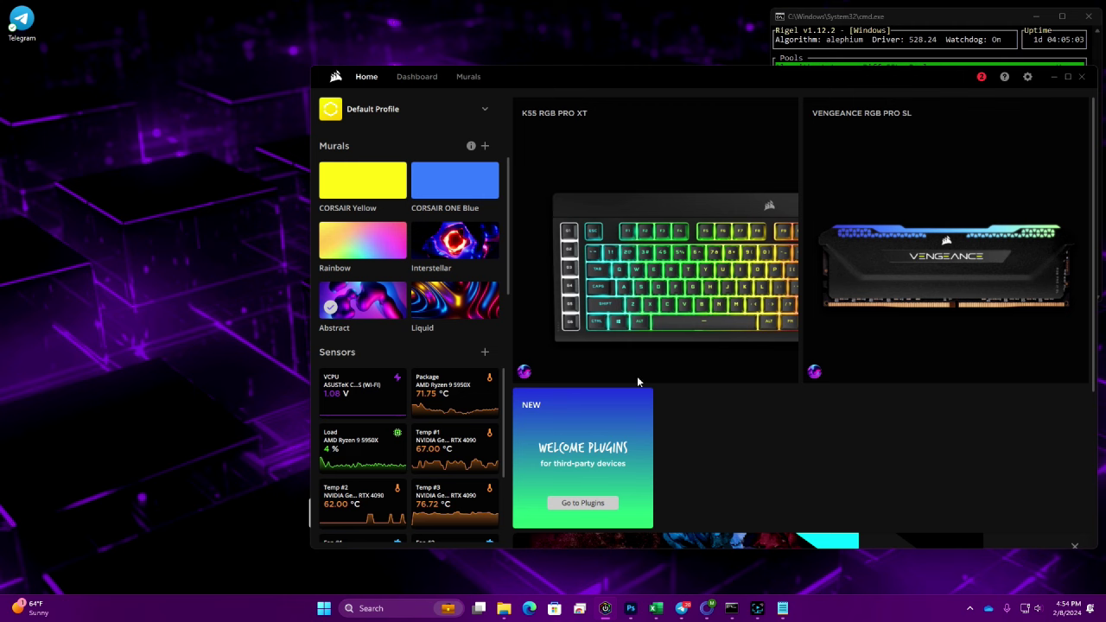
click(1053, 77)
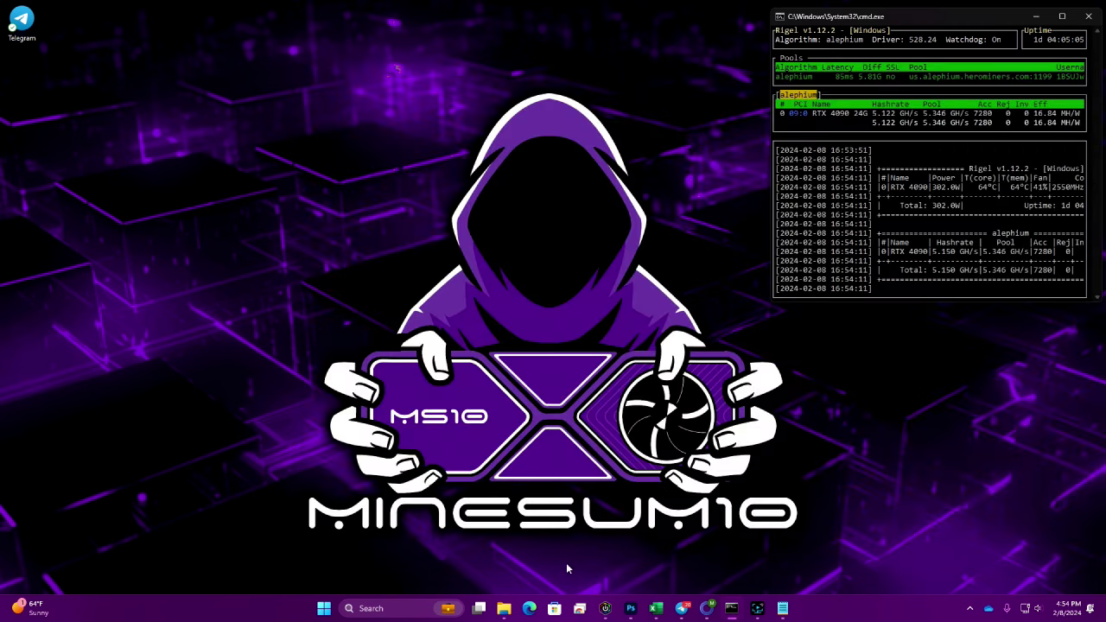
Step: Confirm pool_mine_example sets --threads 8 in Notepad, then run it as administrator
click(506, 608)
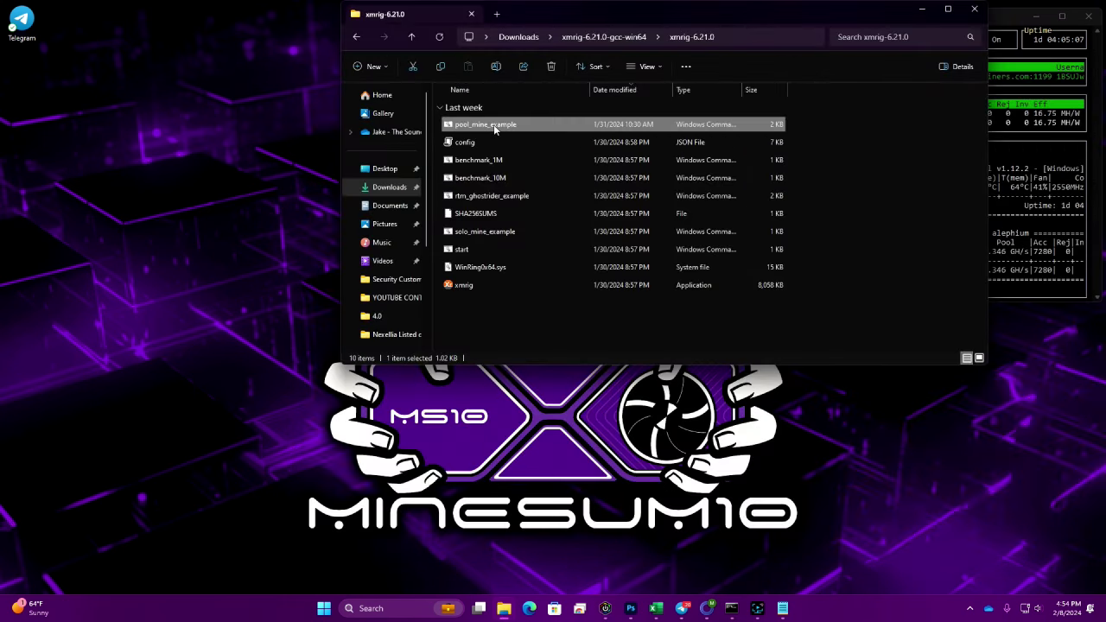
right_click(496, 130)
click(545, 297)
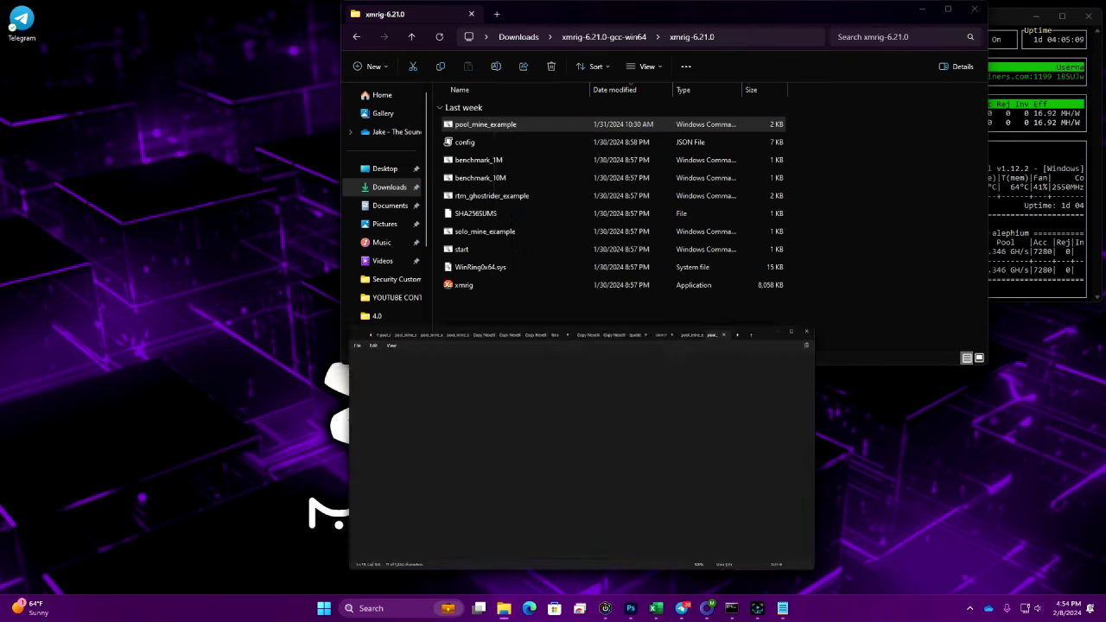
drag(828, 364, 880, 365)
click(877, 131)
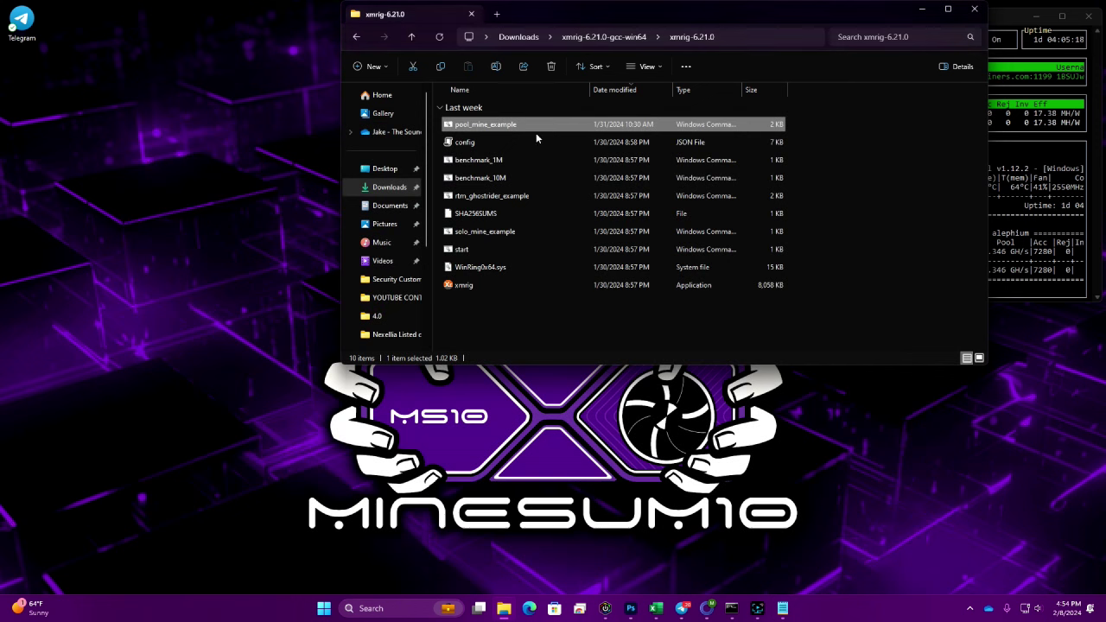
right_click(502, 126)
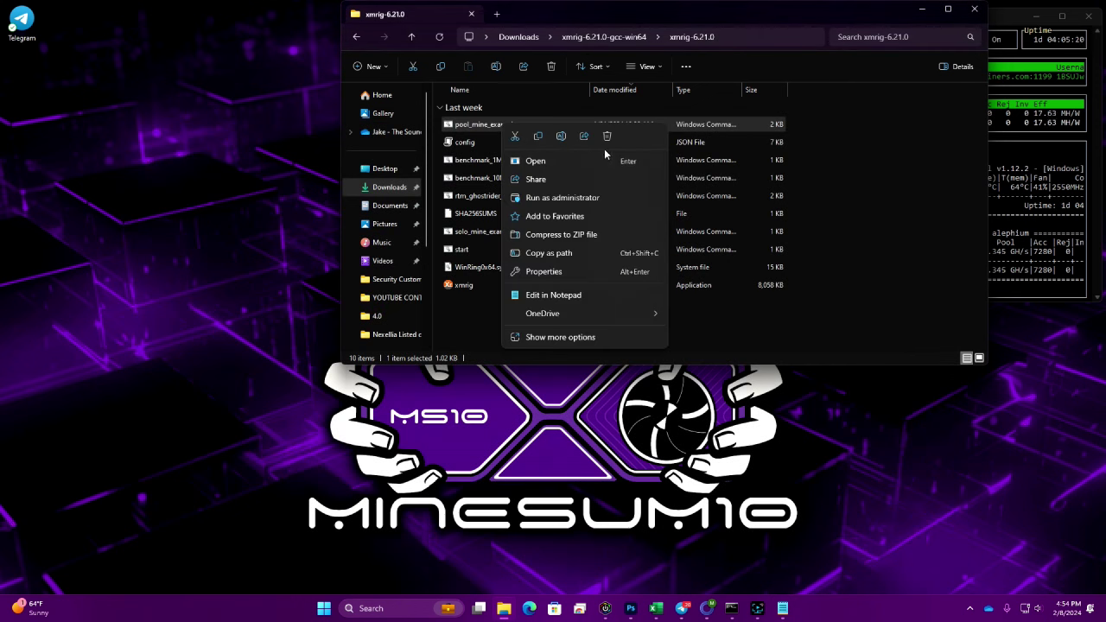
click(586, 199)
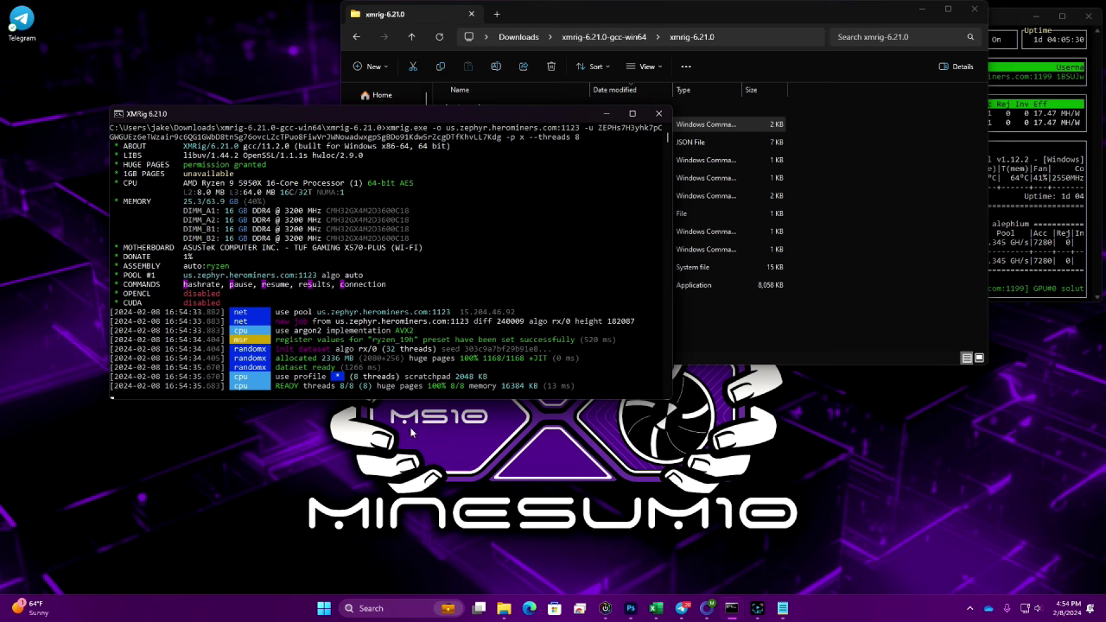
Step: Show Corsair iCUE's Ryzen 9 5950X temperature and load over the mining console
click(606, 608)
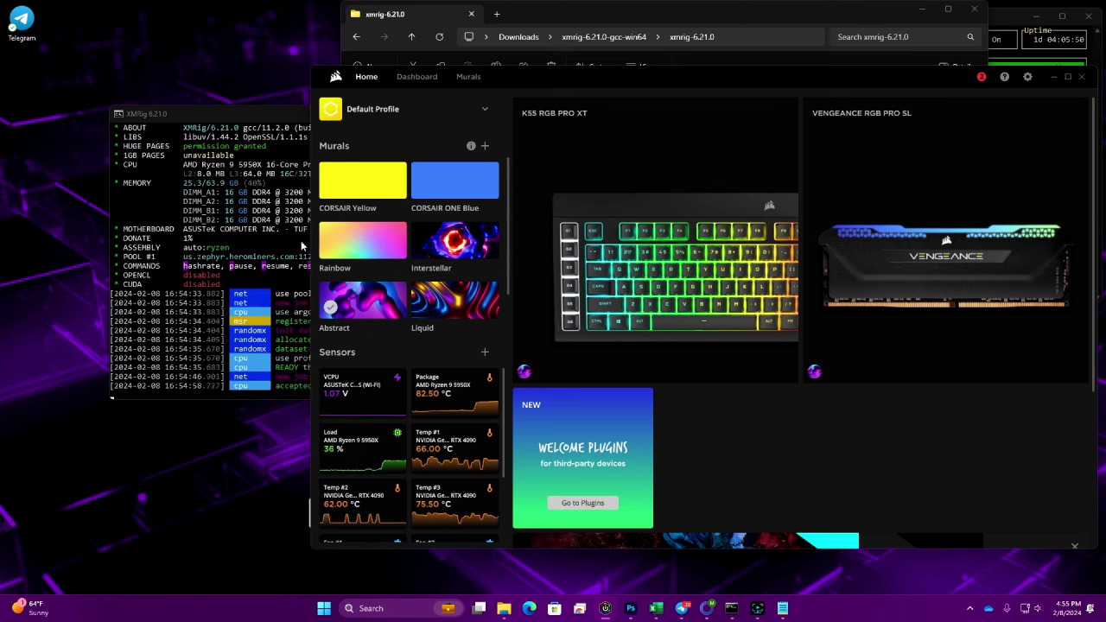
Step: Close the XMRig console to stop the 8-thread mining run
click(278, 117)
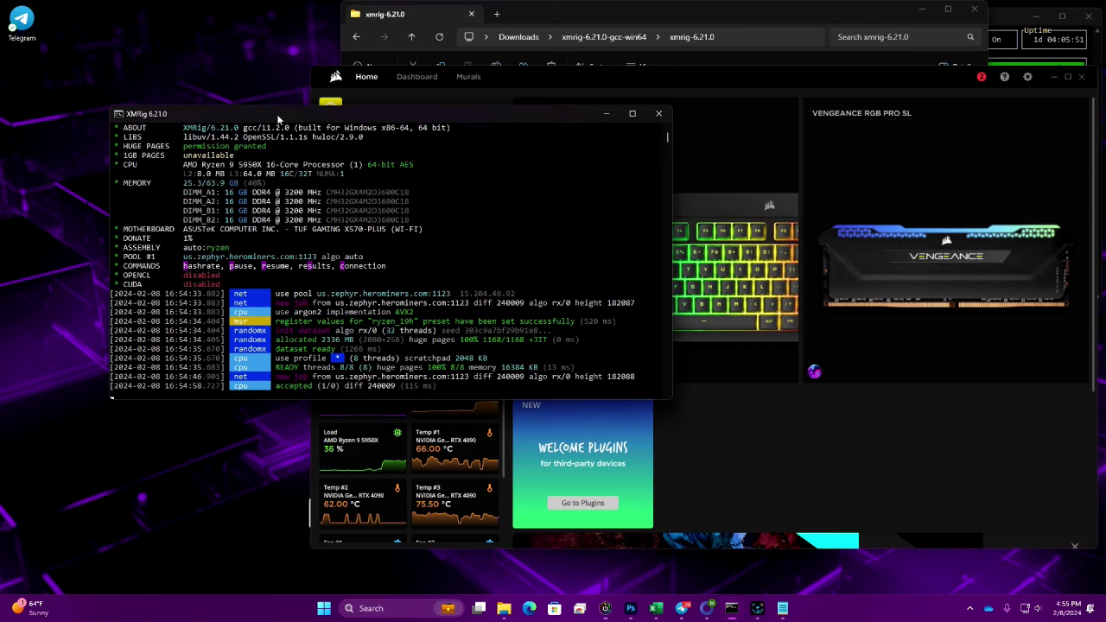
click(659, 114)
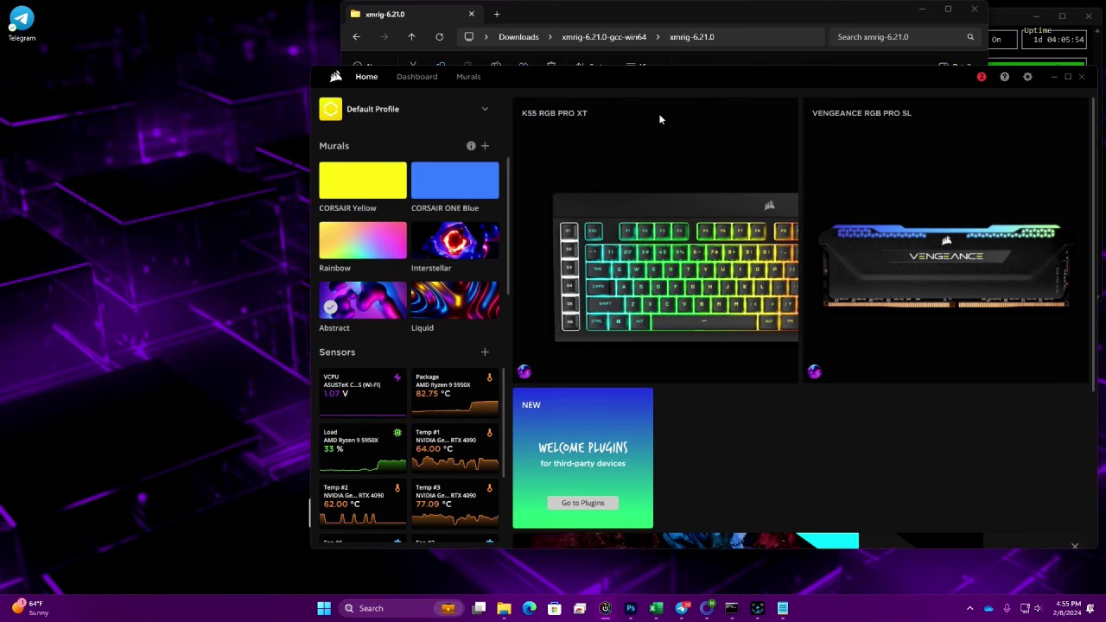
mouse_move(659, 113)
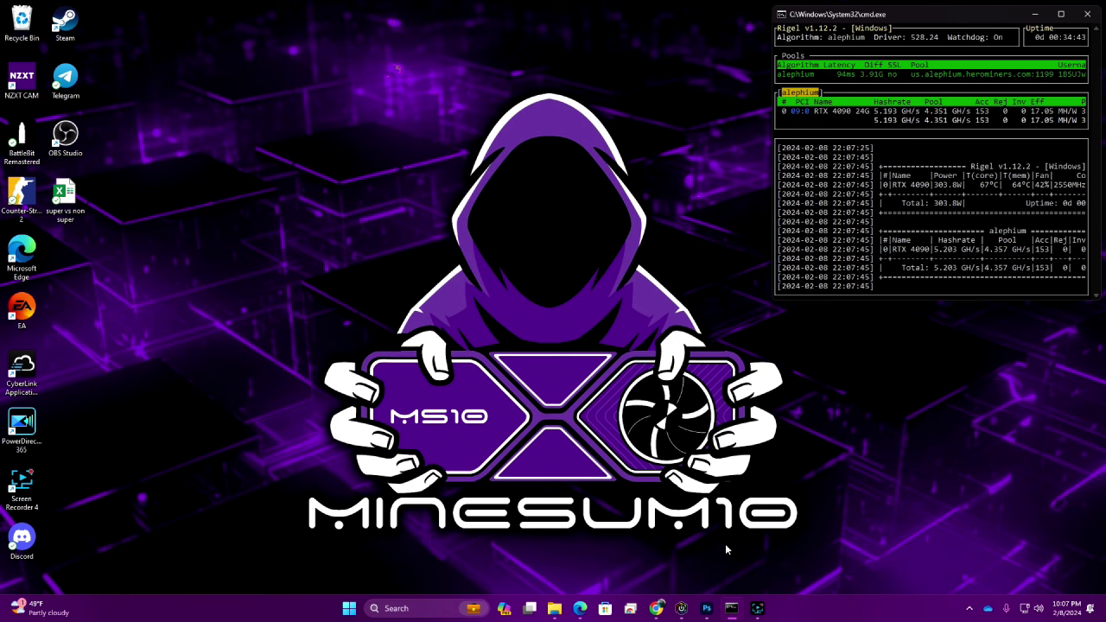
click(682, 609)
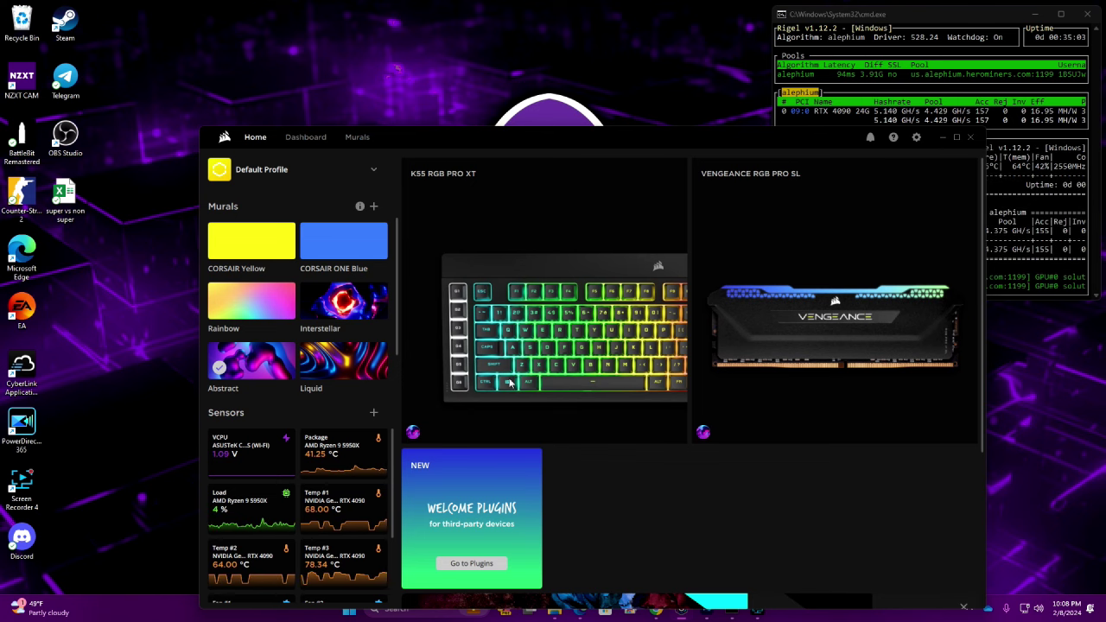
click(942, 136)
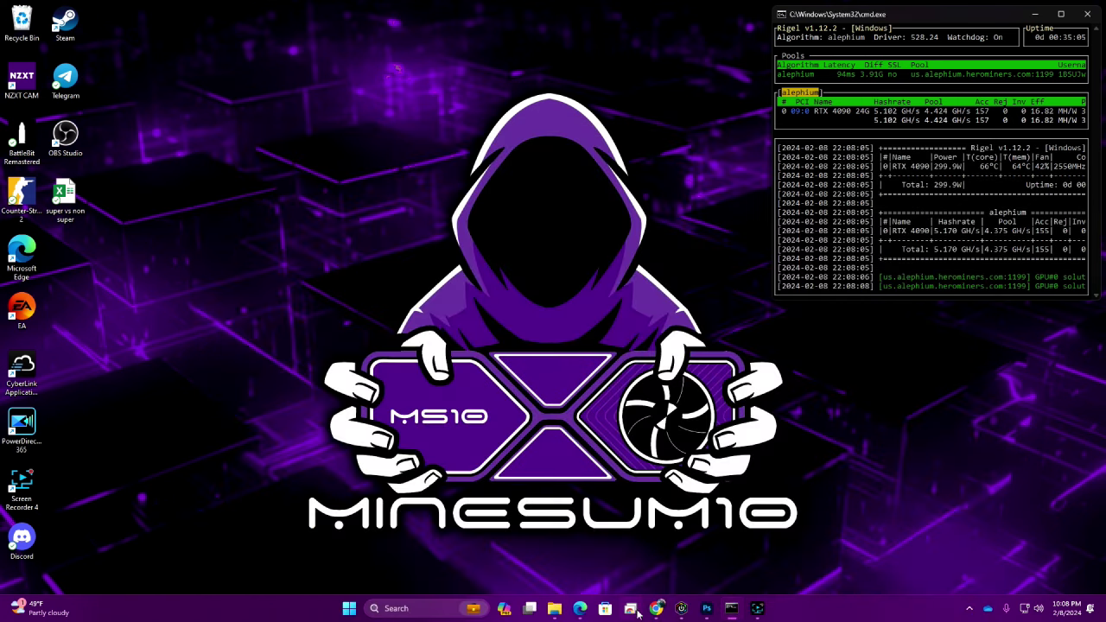
Step: Run pool_mine_example from the xmrig-6.21.0 folder as administrator to restart mining
click(554, 608)
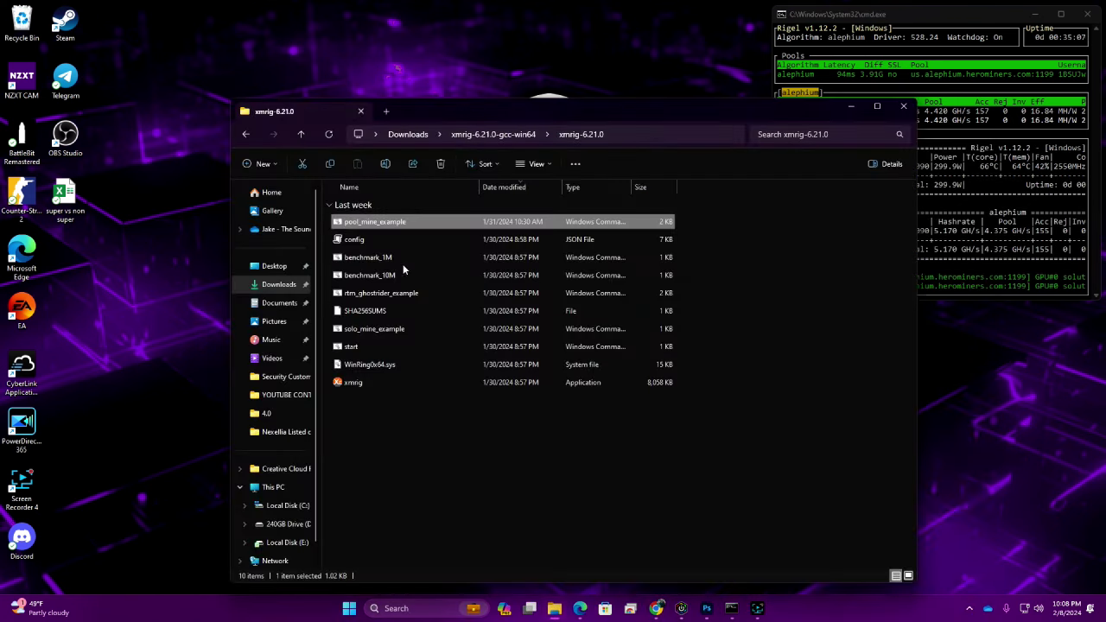
right_click(393, 226)
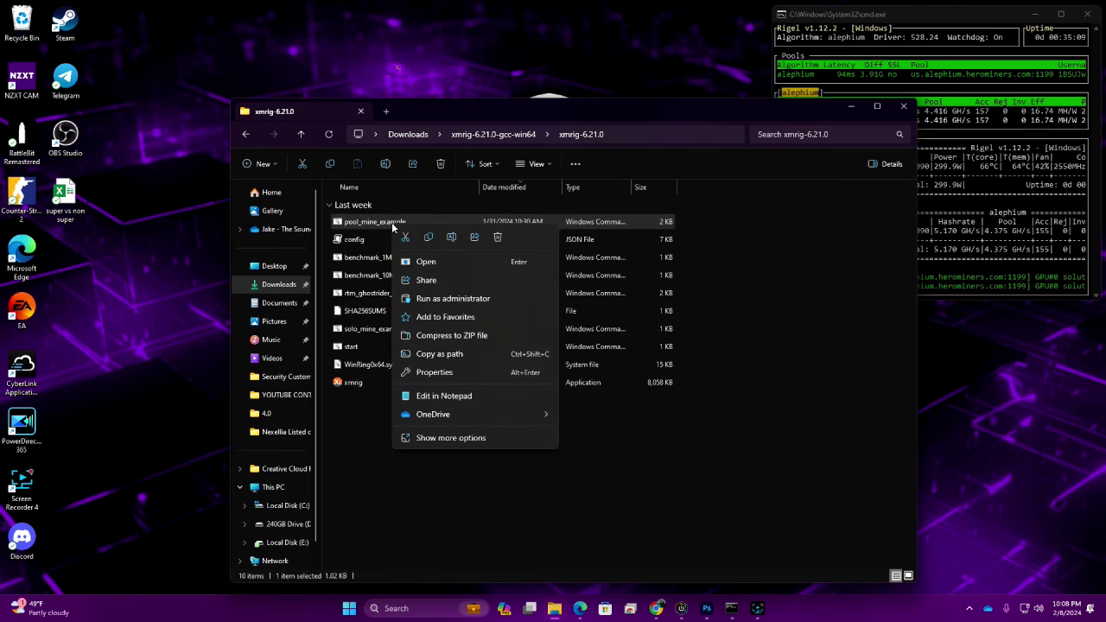
click(431, 299)
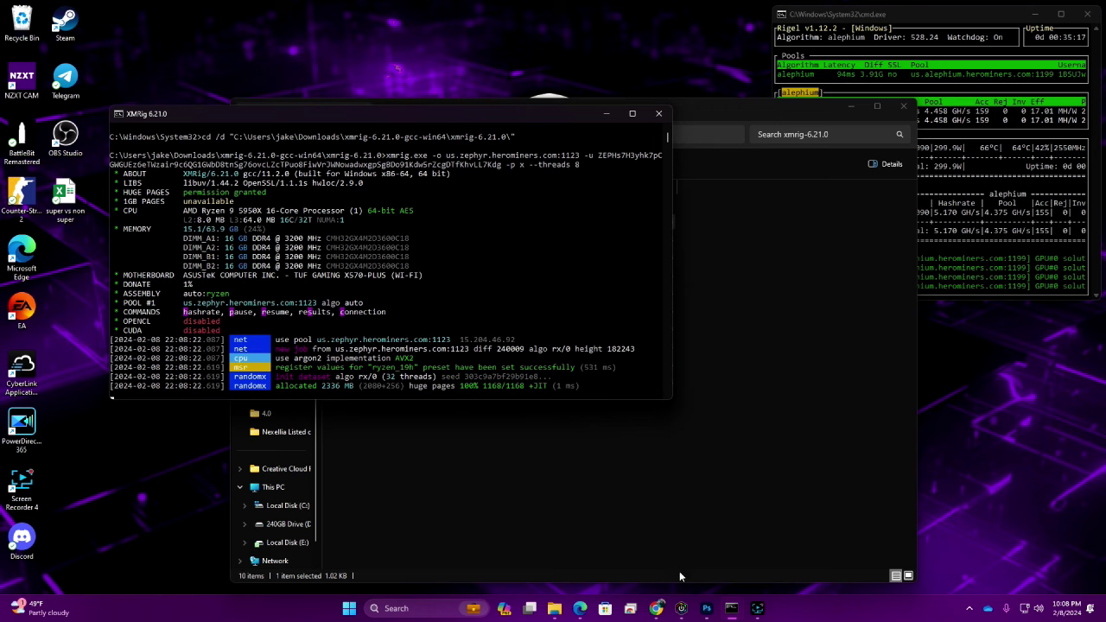
Step: Show iCUE at the top right and move the XMRig console to the top left
click(680, 608)
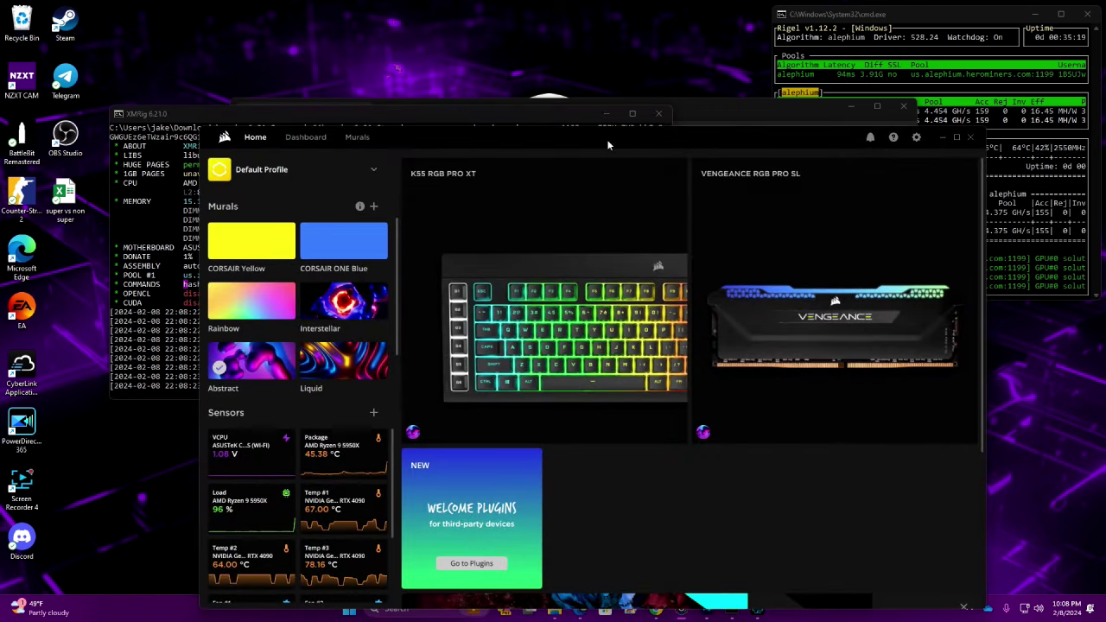
drag(607, 145, 748, 104)
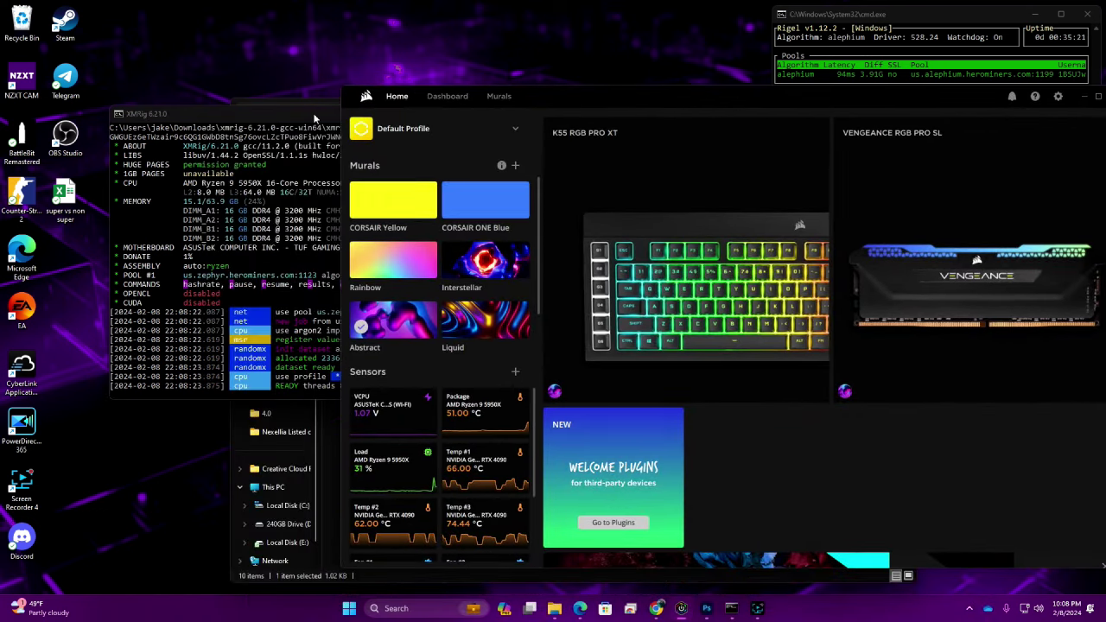
drag(314, 116, 243, 61)
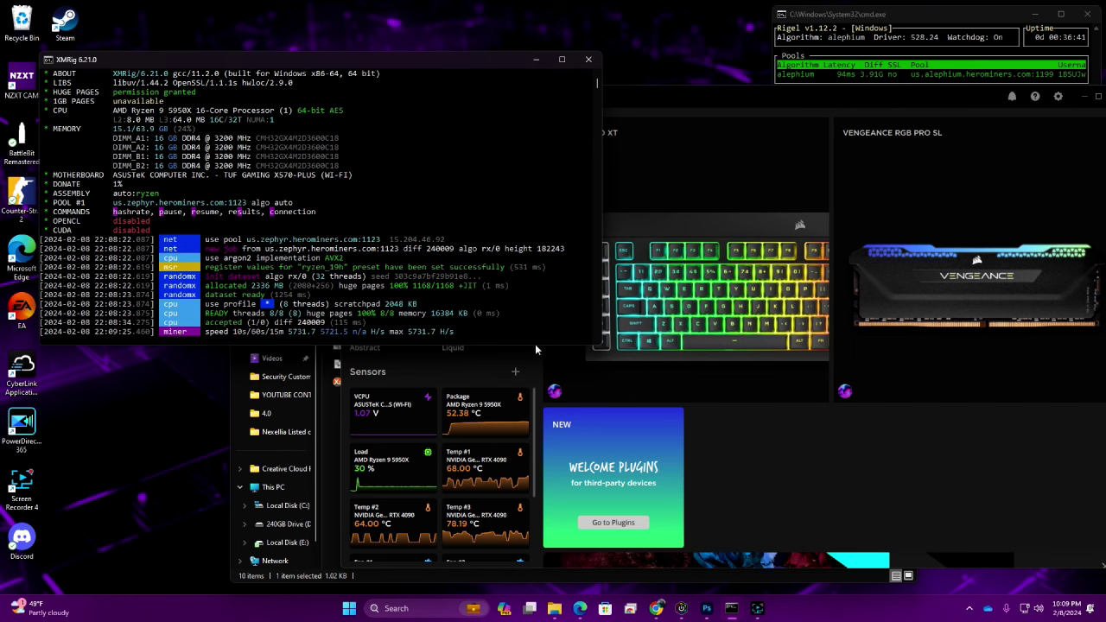
Step: Close the XMRig console and open pool_mine_example in Notepad
click(589, 61)
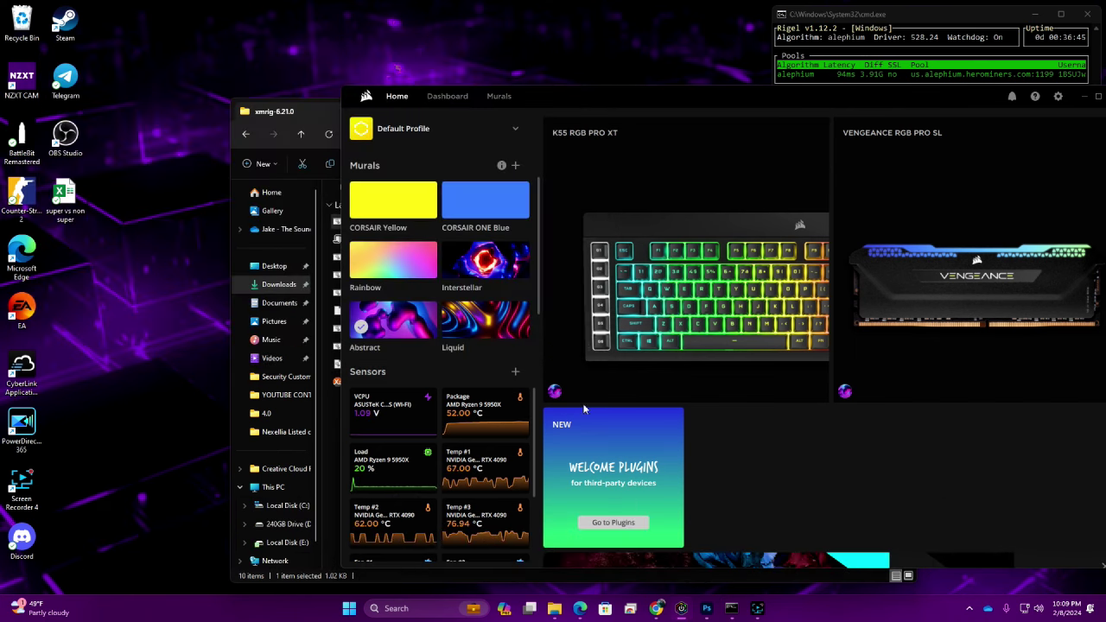
click(554, 609)
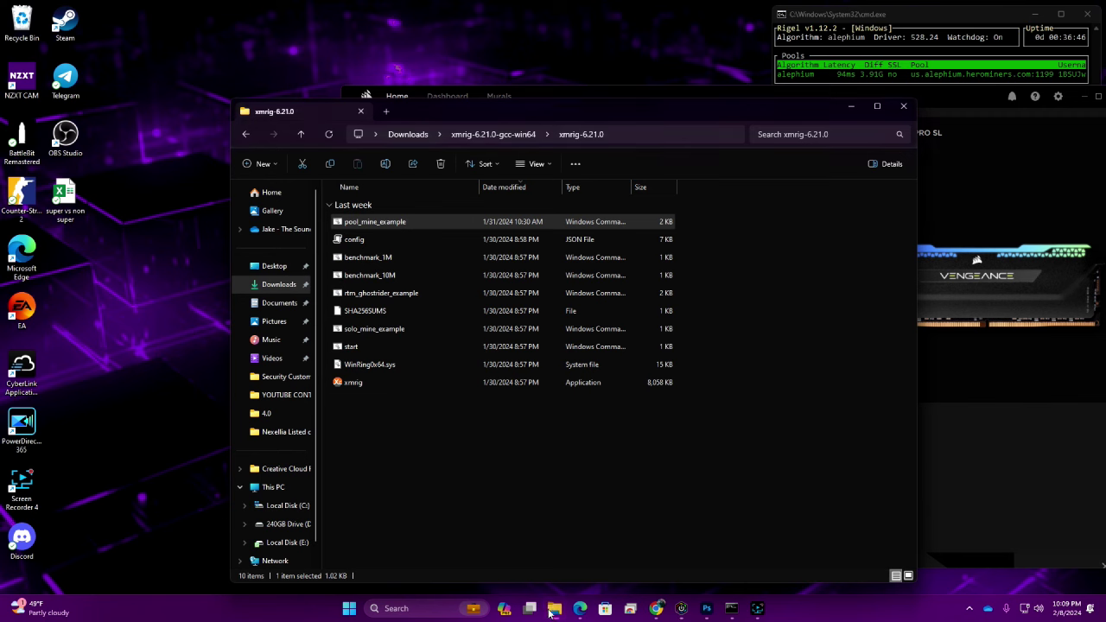
right_click(402, 224)
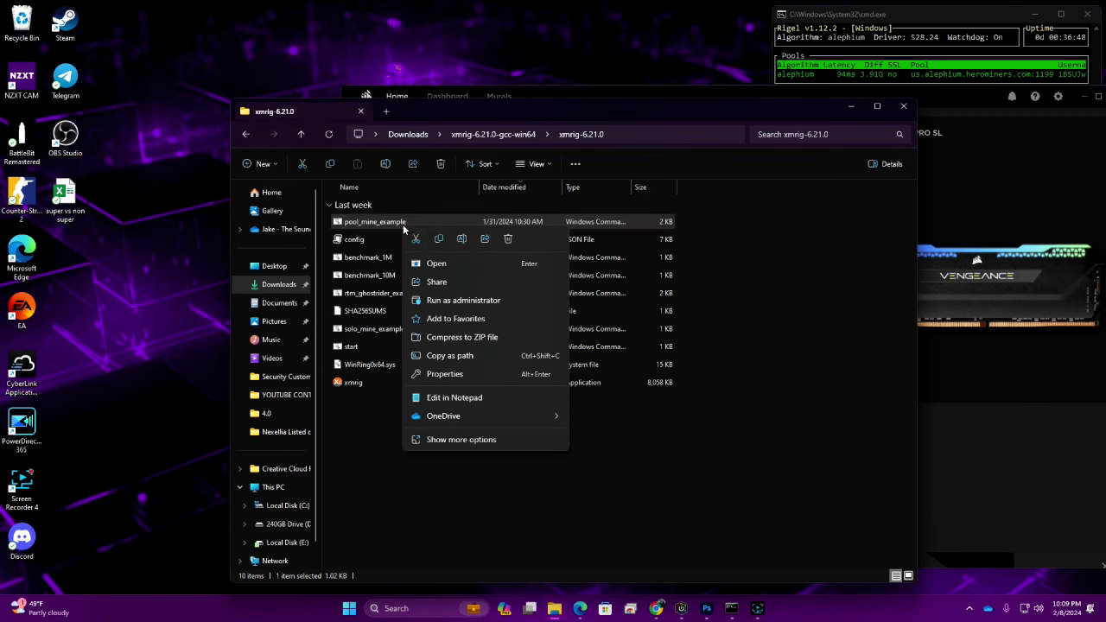
click(446, 400)
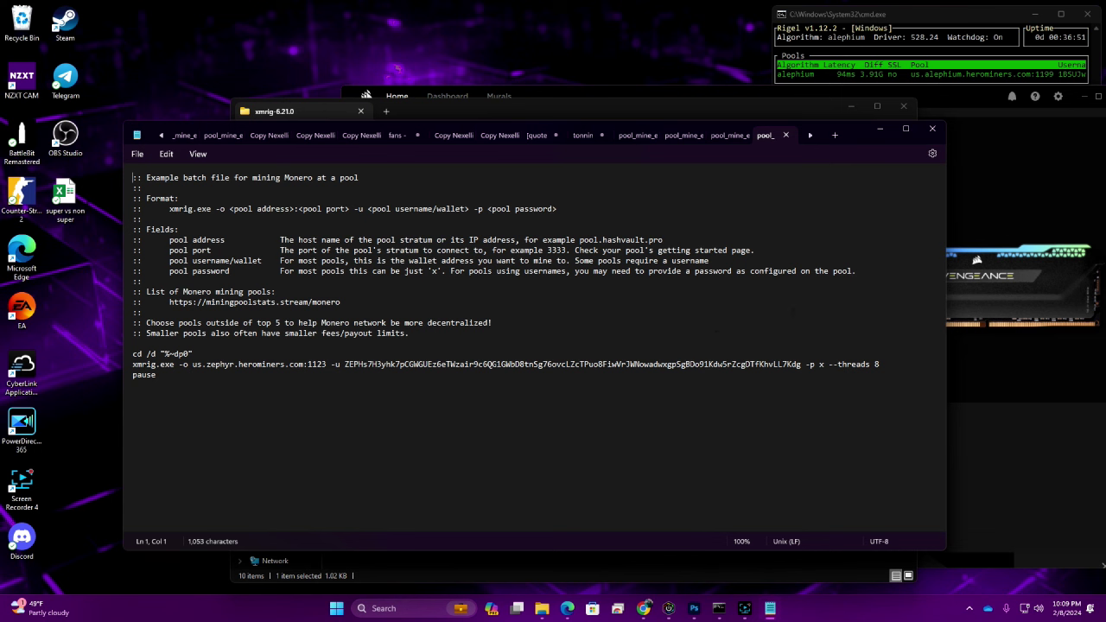
Step: Change the --threads value from 8 to 16 and save the script
double_click(876, 365)
text(16)
click(138, 154)
click(145, 231)
click(879, 129)
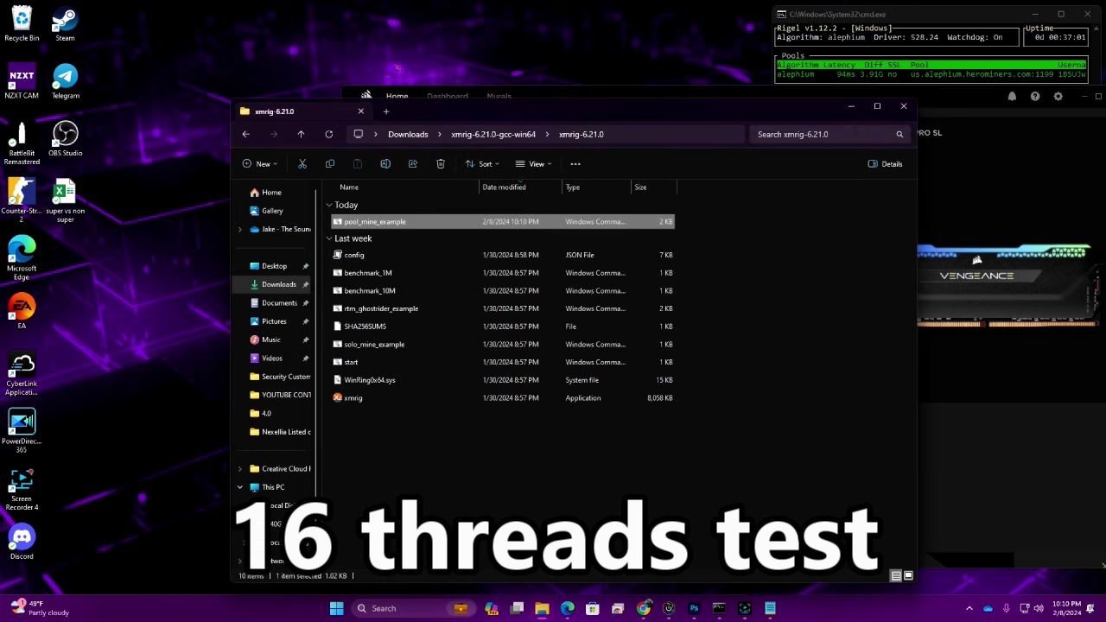
click(723, 90)
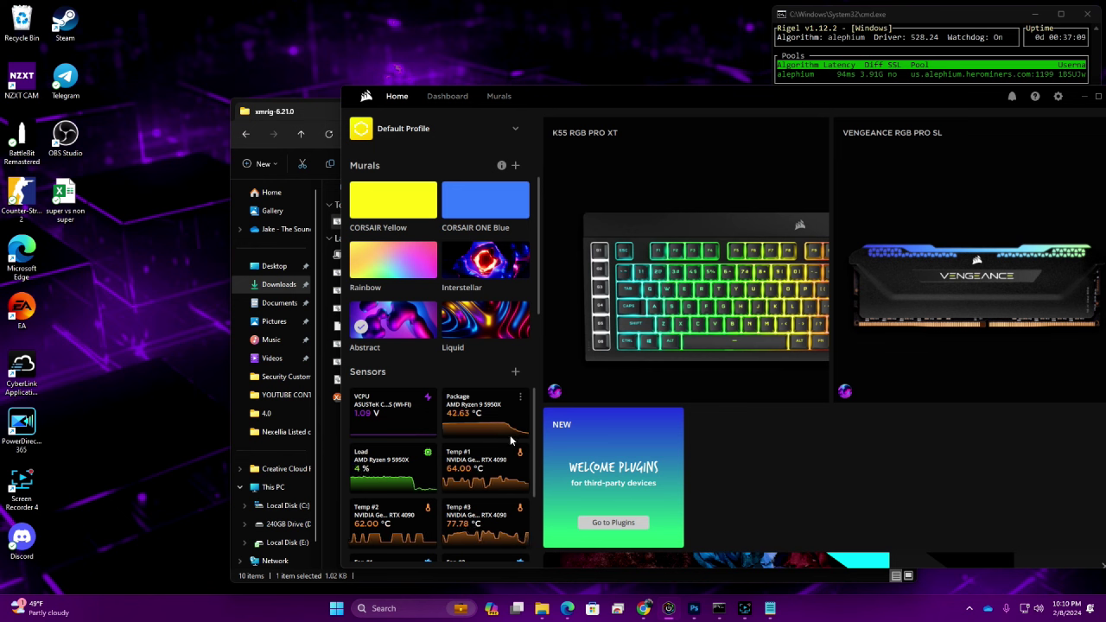
Step: Bring the xmrig-6.21.0 folder forward and open pool_mine_example's context menu
click(325, 108)
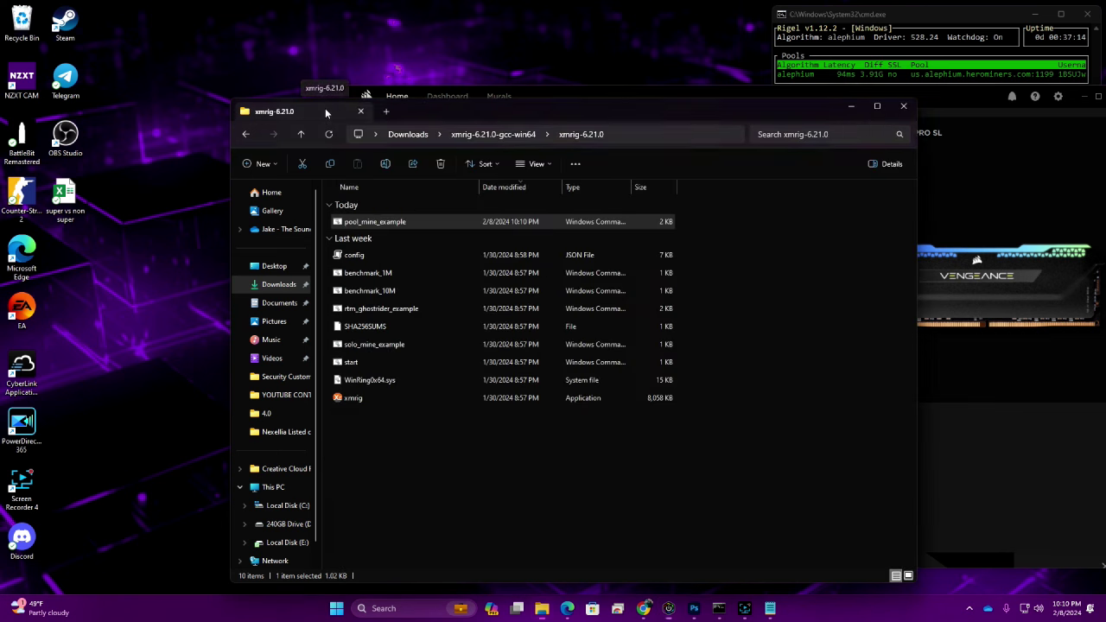
right_click(374, 227)
Step: Run the 16-thread script as administrator, watch CPU load in iCUE, then close XMRig
click(411, 301)
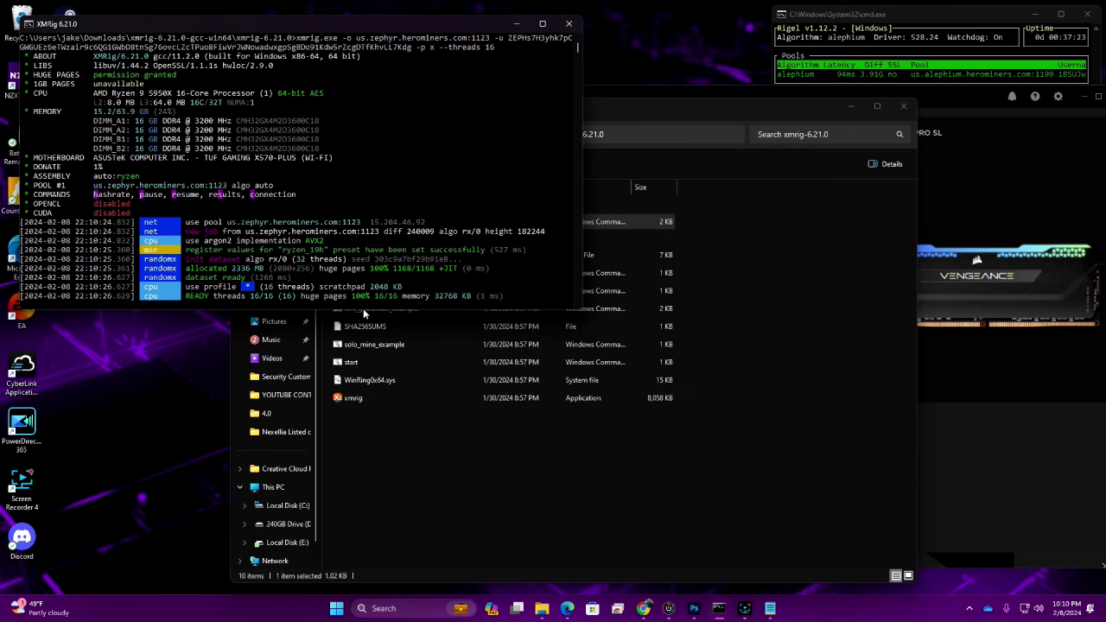
click(635, 98)
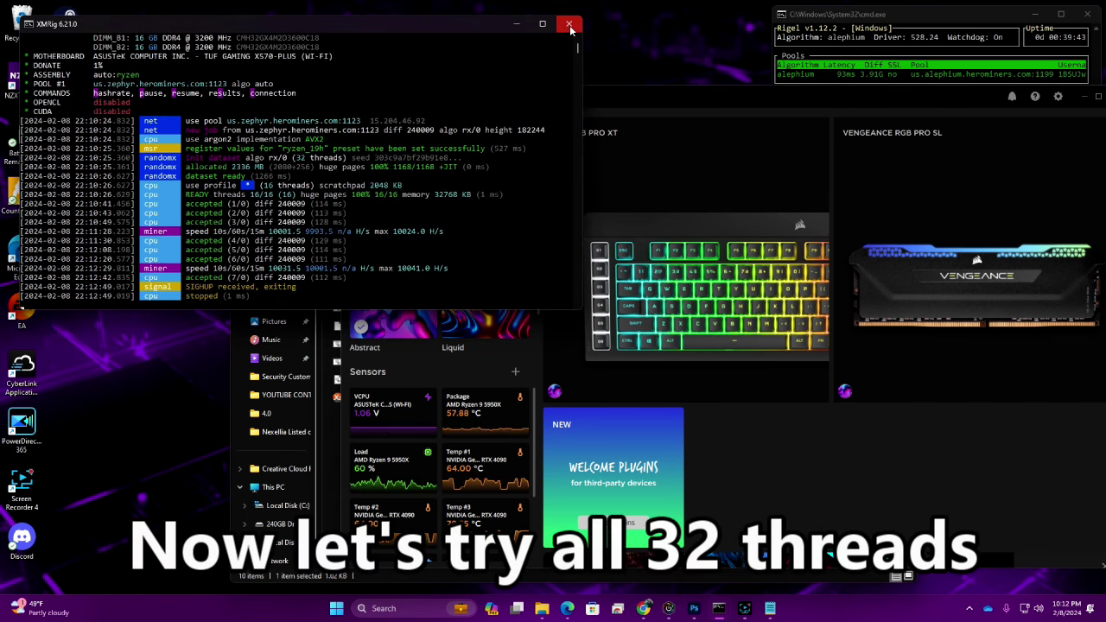
click(569, 24)
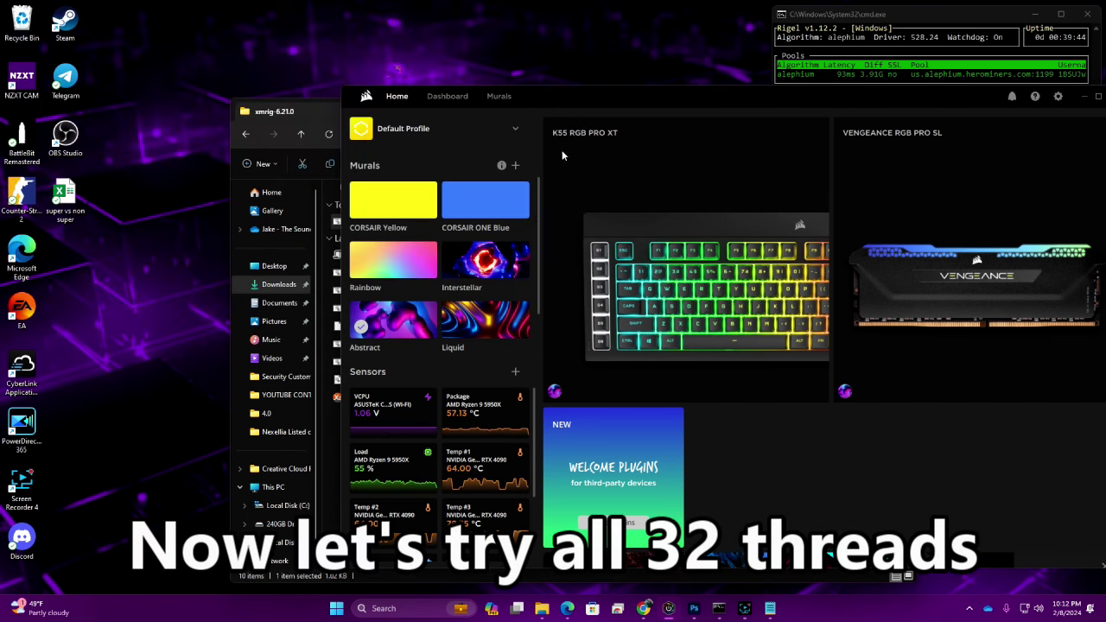
click(770, 608)
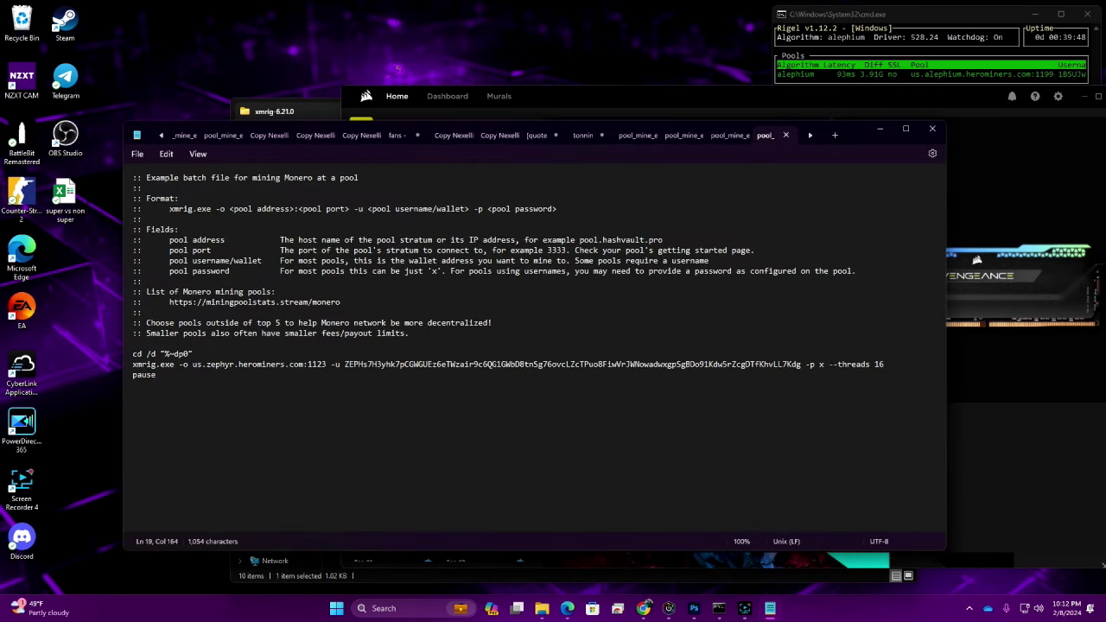
Step: Delete '--threads 16' from the xmrig command line, then save and close the batch file
drag(829, 363, 885, 370)
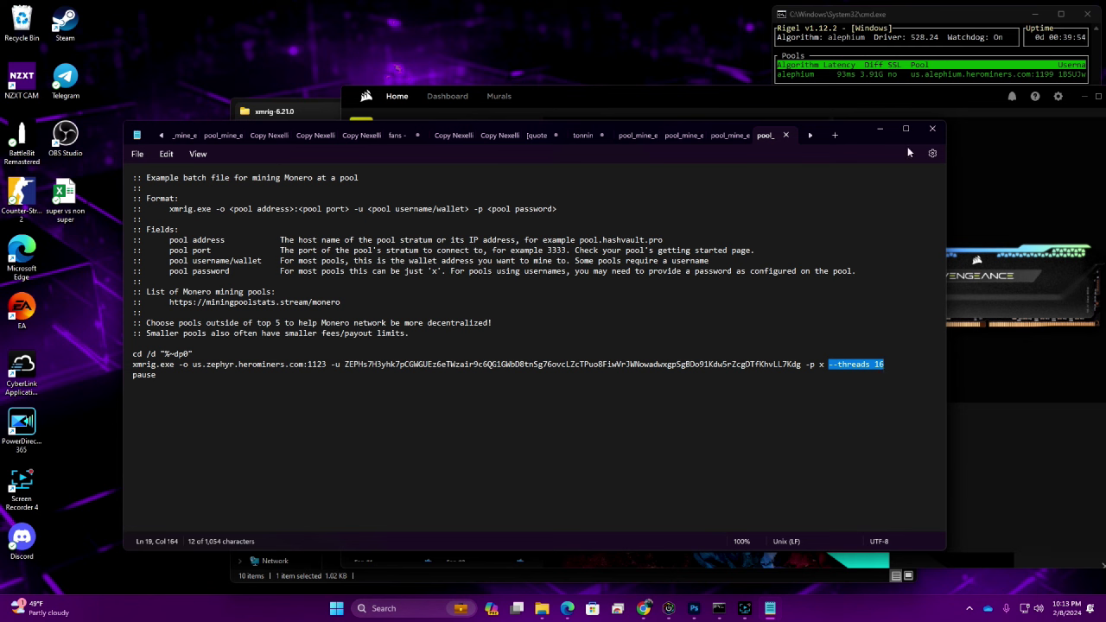
key(BackSpace)
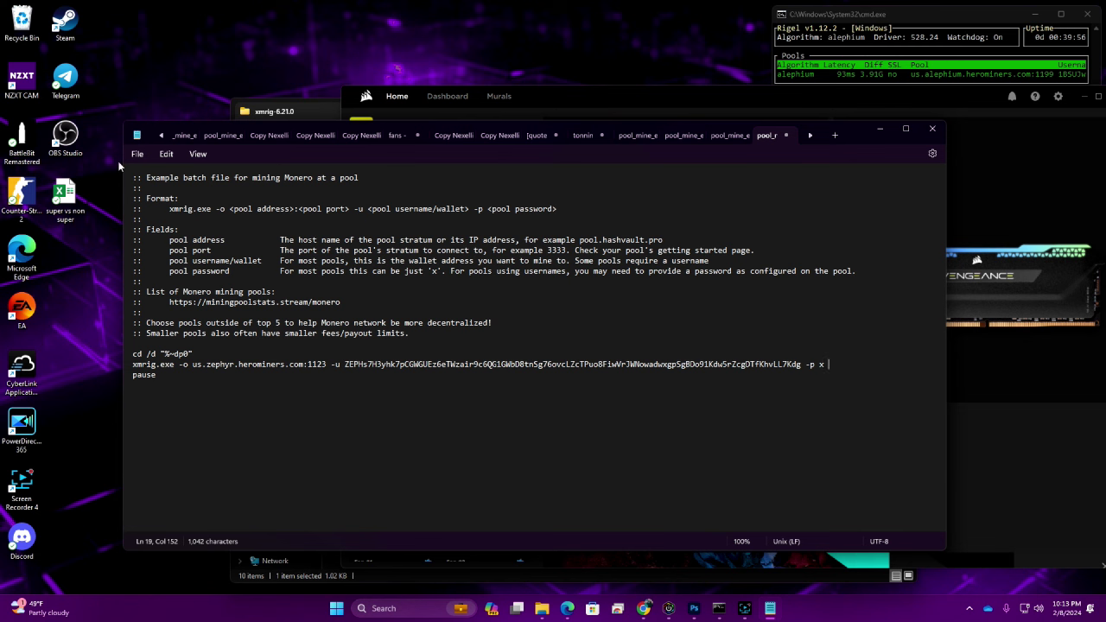
key(BackSpace)
click(137, 154)
click(155, 231)
click(932, 129)
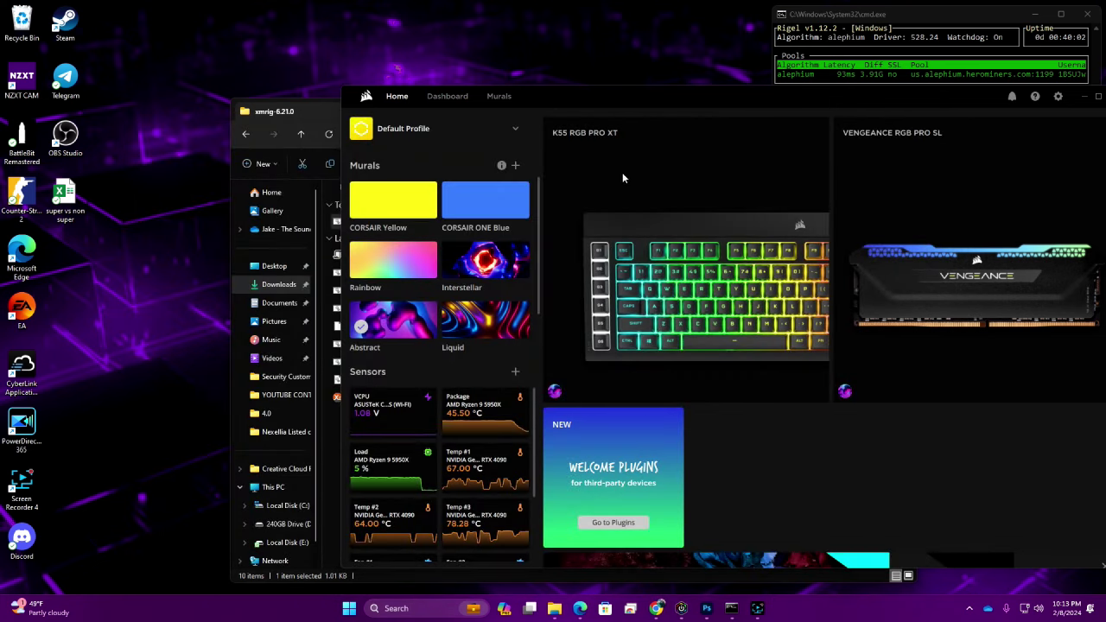
Step: Run pool_mine_example as administrator to mine on all 32 threads while watching iCUE
click(306, 104)
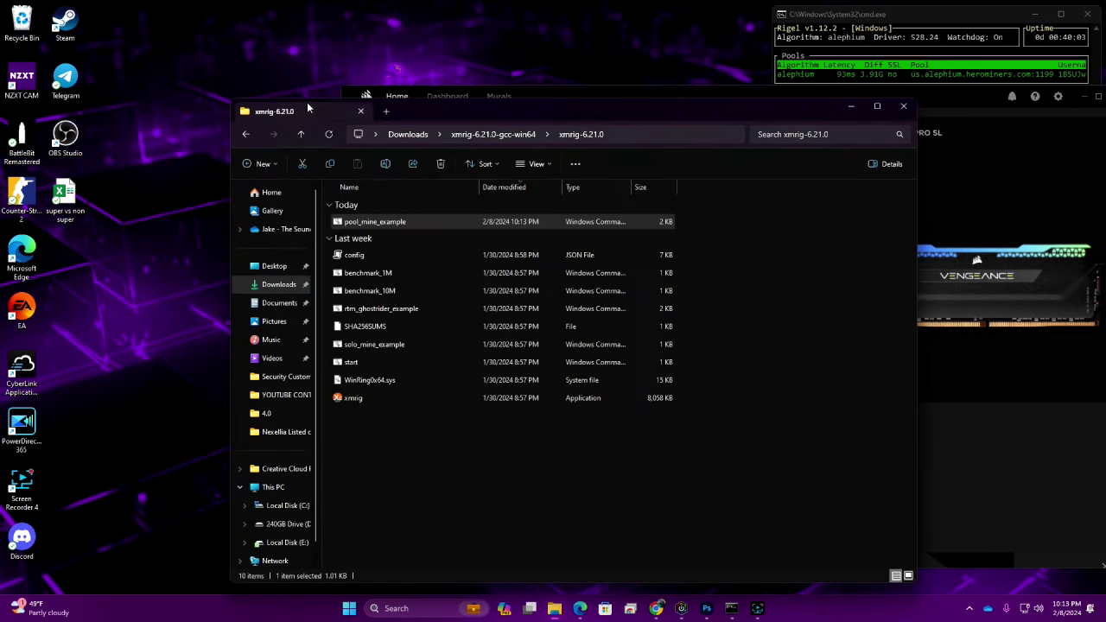
right_click(371, 227)
click(401, 300)
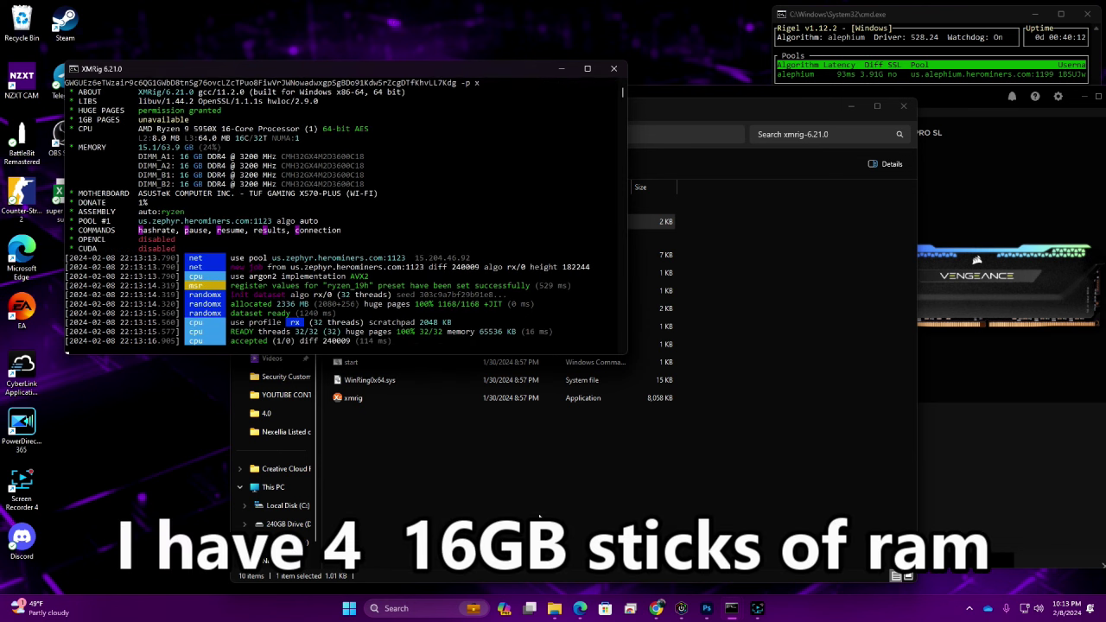
click(681, 610)
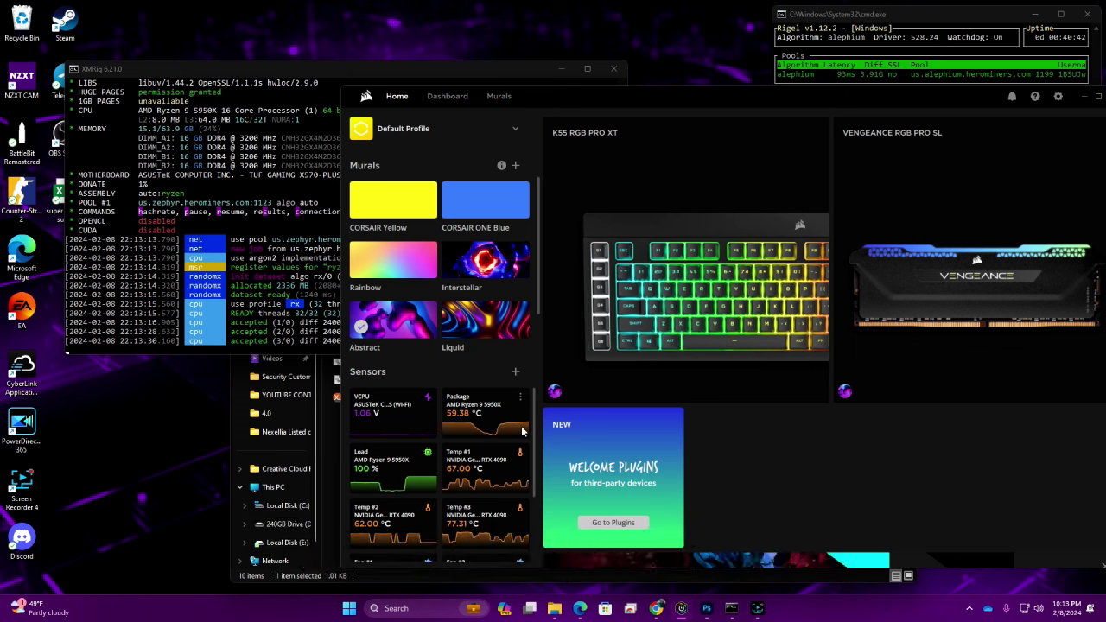
click(461, 76)
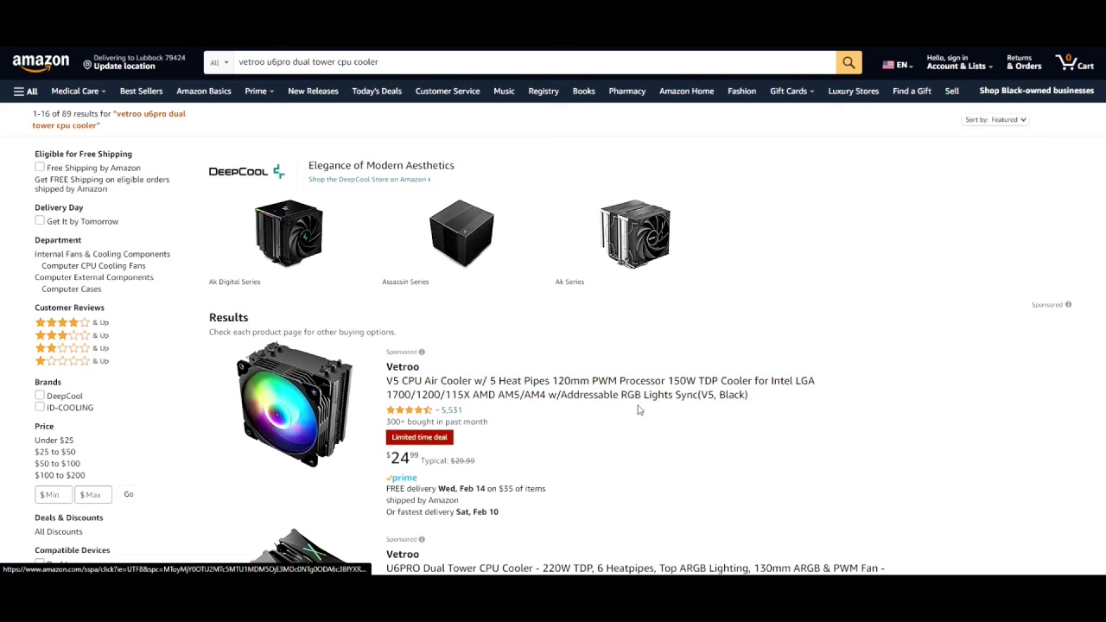
Step: Browse the Amazon results for the Vetroo U6PRO, then for 'amd wraith prism cooler'
scroll(730, 471, down, 1)
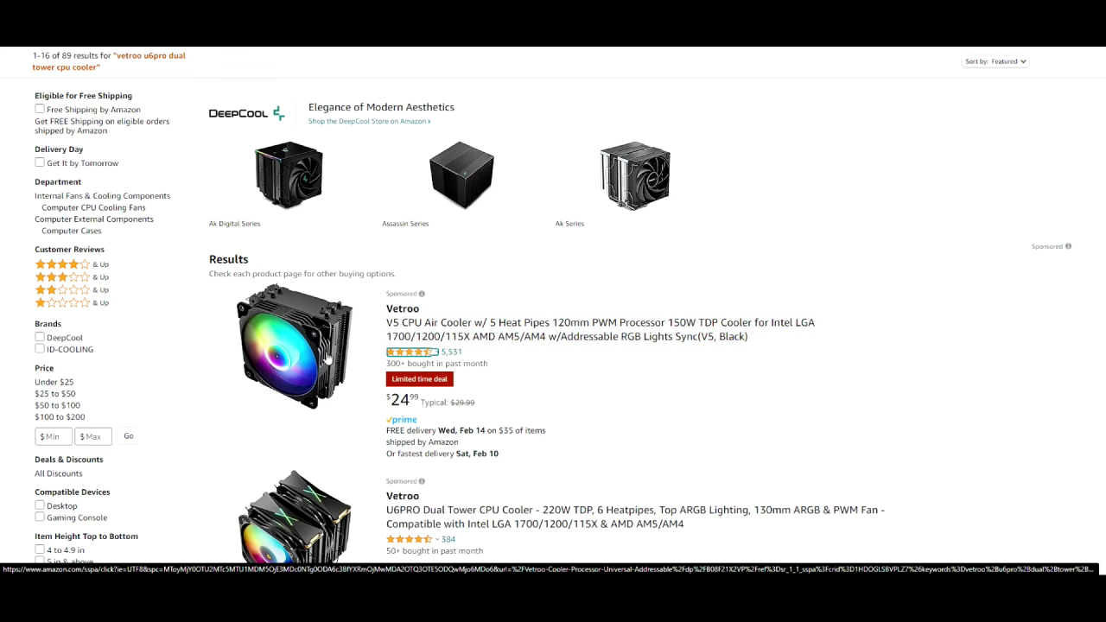
scroll(642, 456, down, 2)
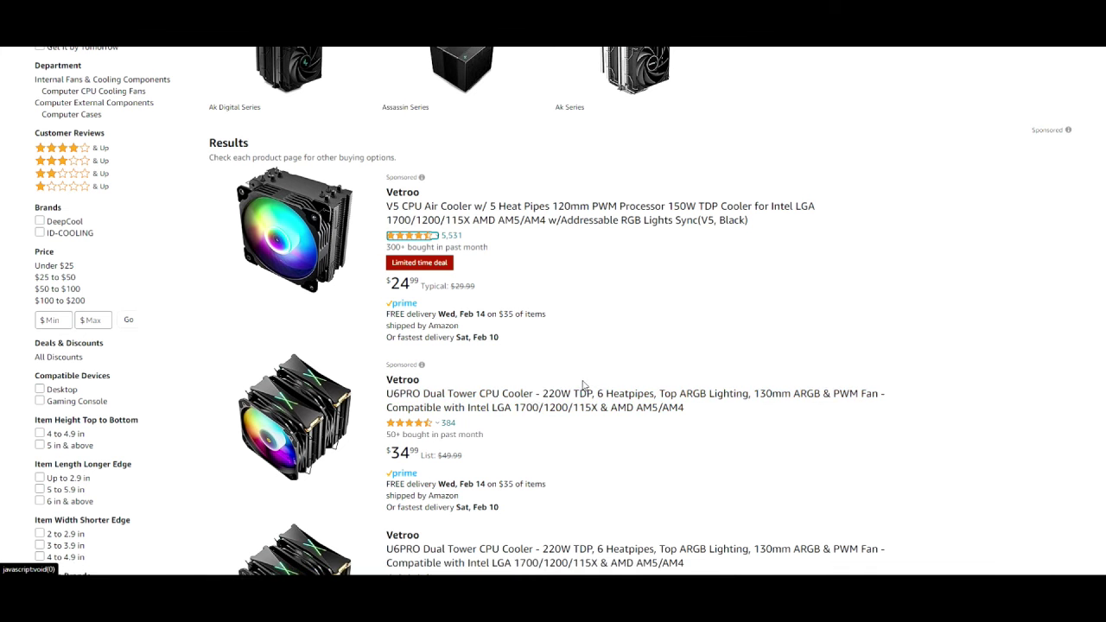
scroll(586, 391, down, 1)
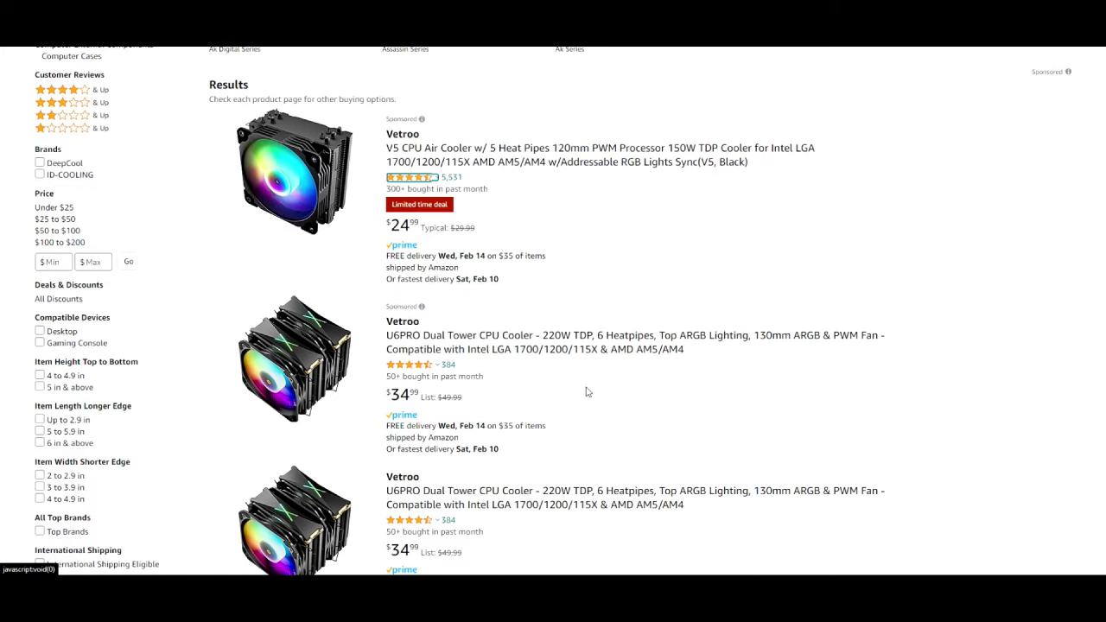
scroll(595, 388, up, 3)
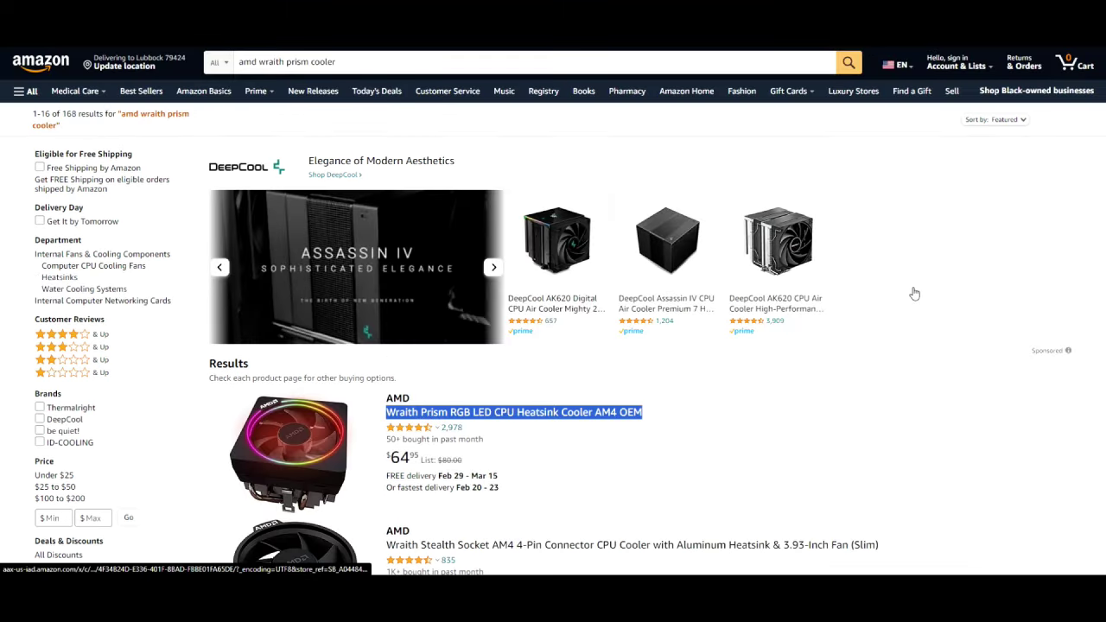
scroll(899, 291, down, 3)
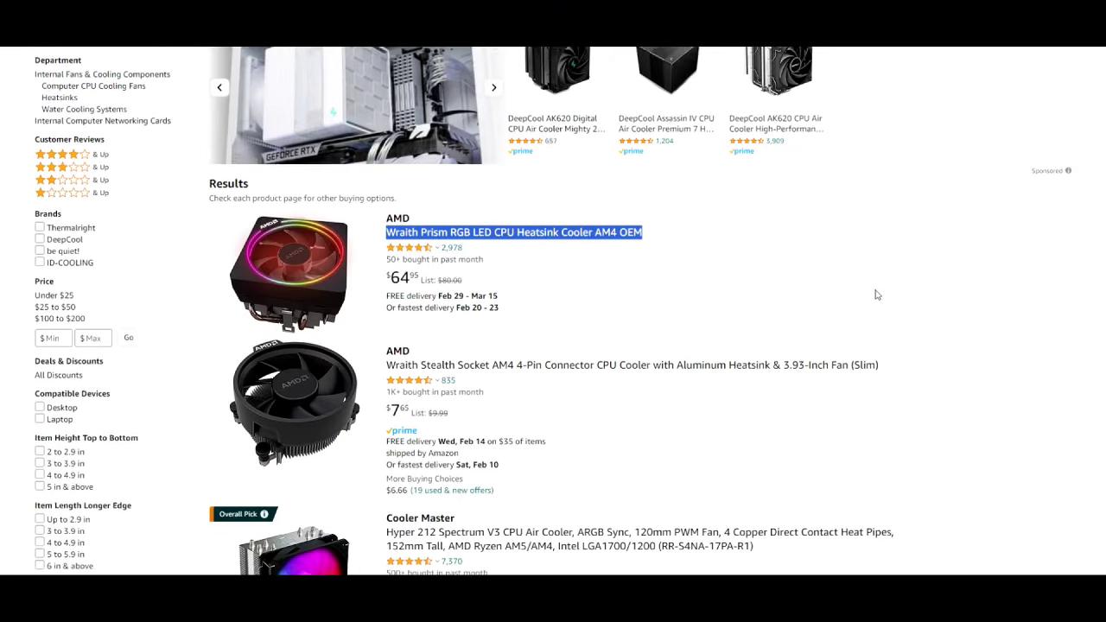
scroll(885, 292, down, 3)
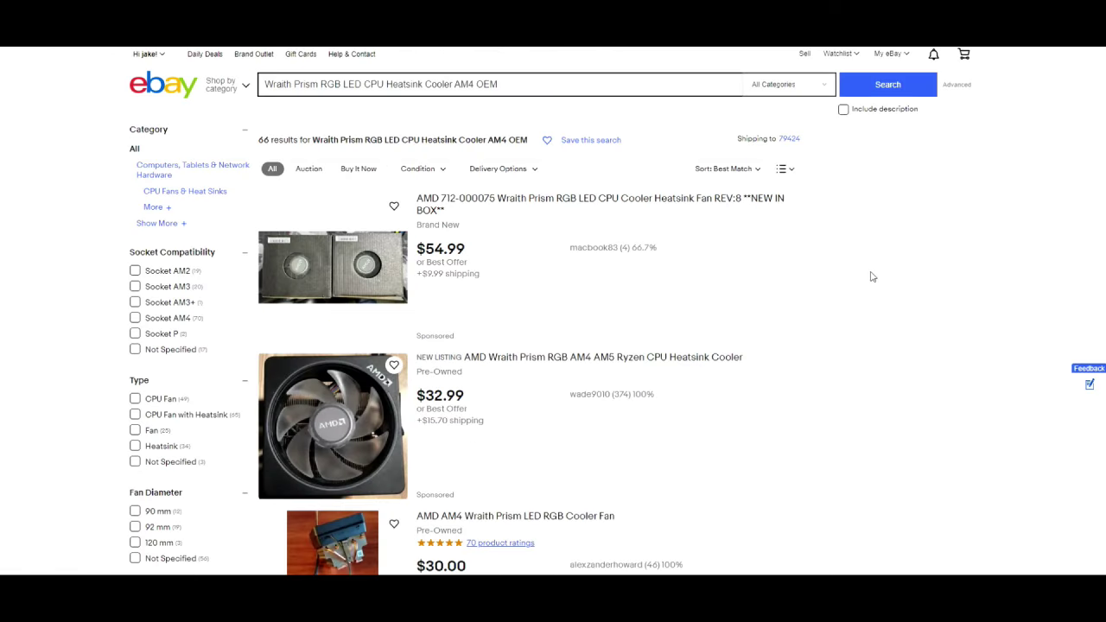
Step: Scroll down through the eBay Wraith Prism RGB AM4 OEM listings ($26–$68), then back up
scroll(871, 278, down, 3)
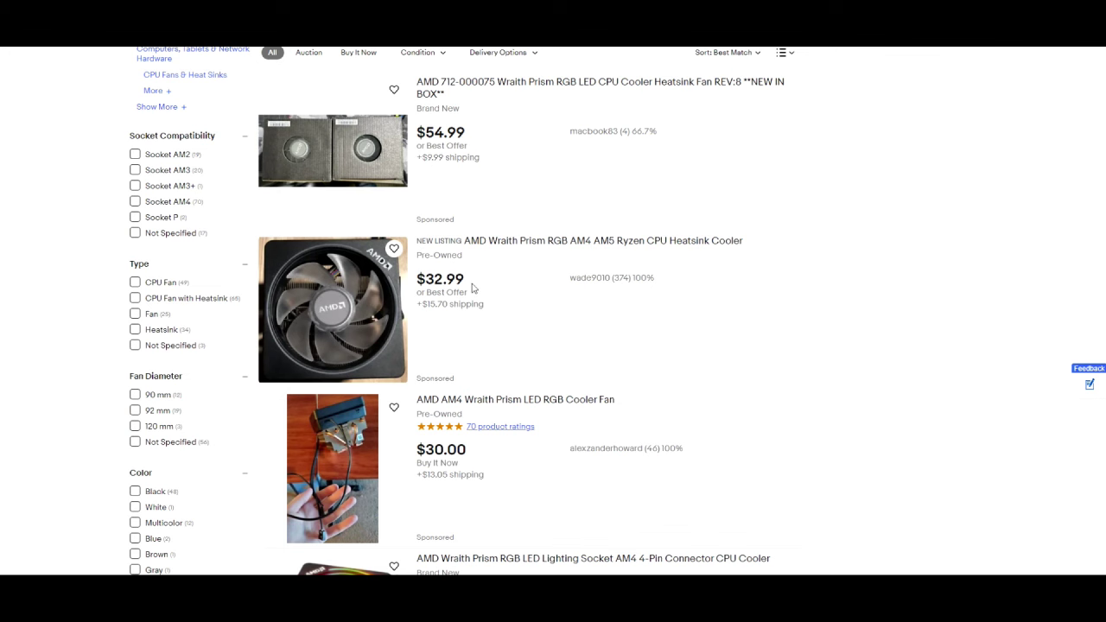
scroll(440, 320, down, 4)
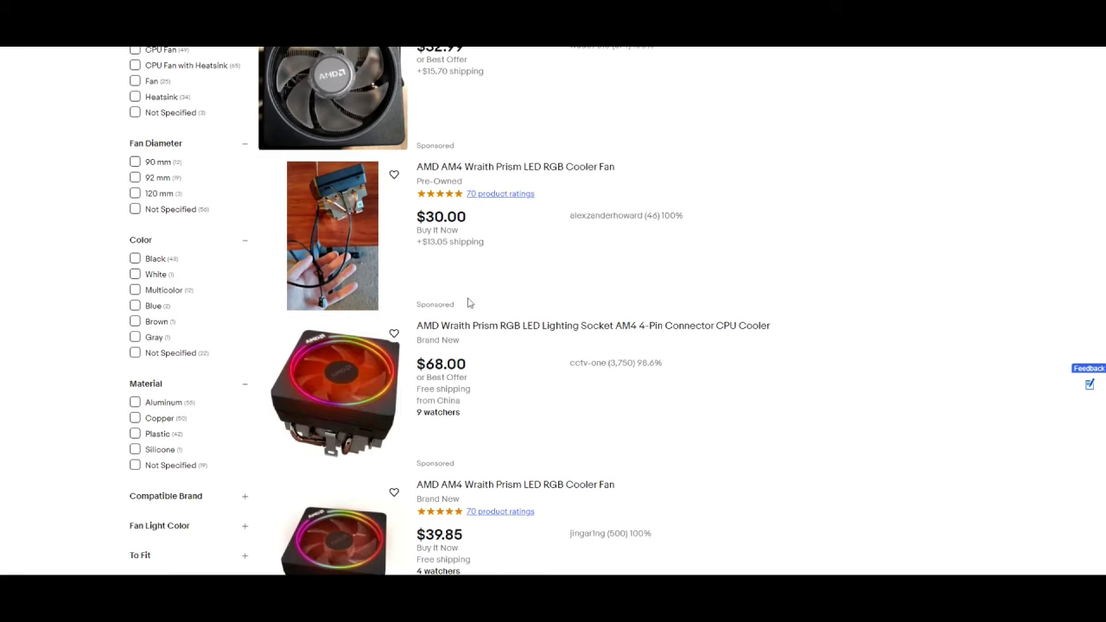
scroll(514, 281, down, 1)
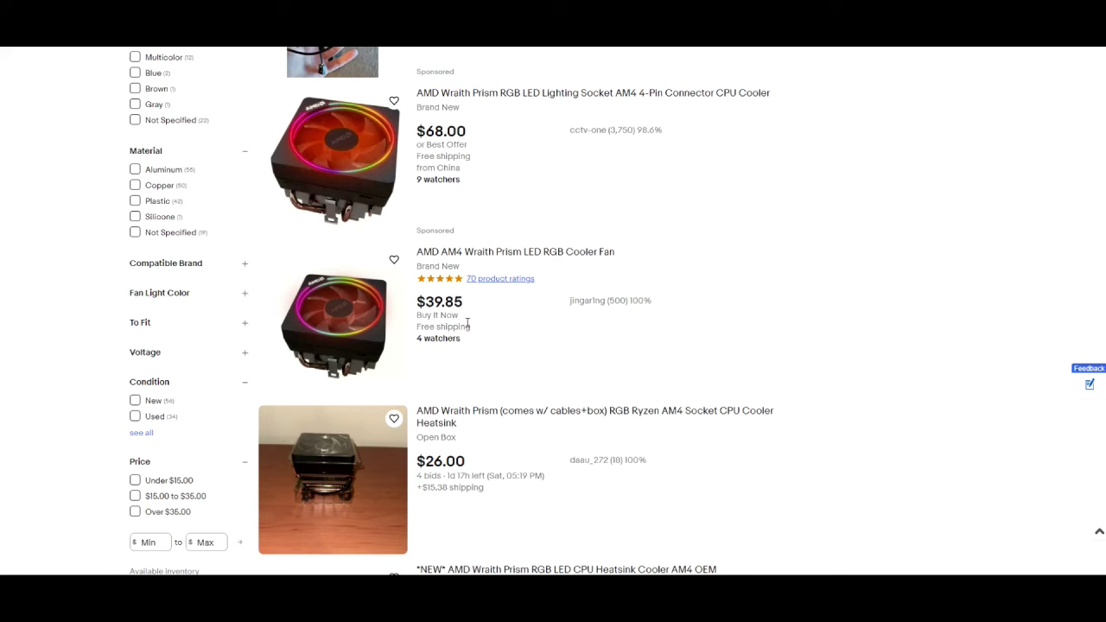
scroll(479, 331, down, 3)
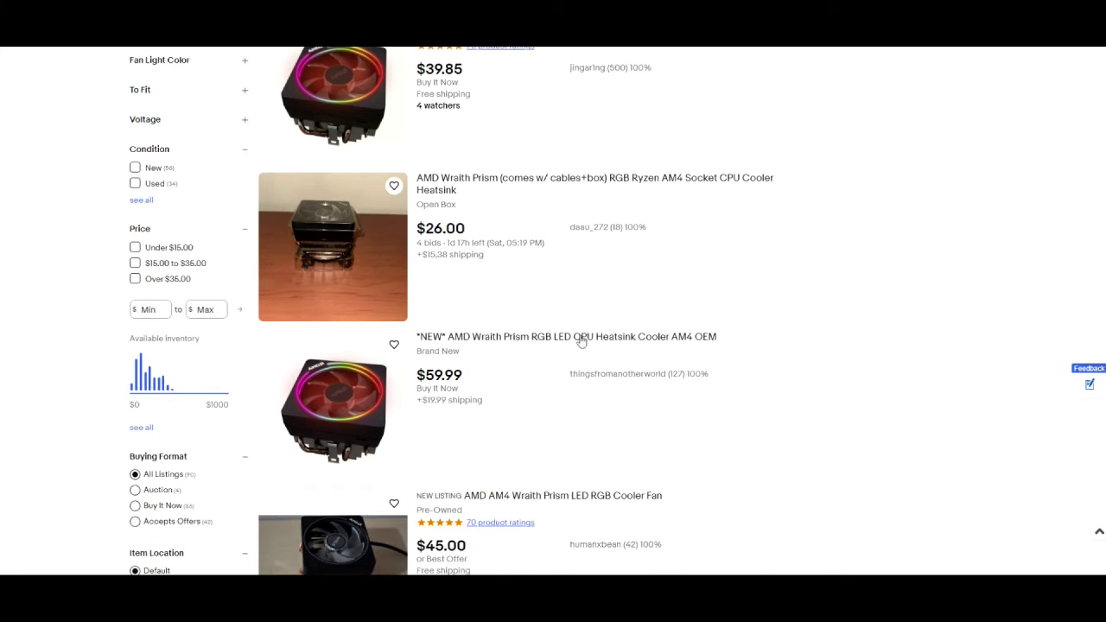
scroll(570, 337, down, 2)
scroll(523, 306, up, 1)
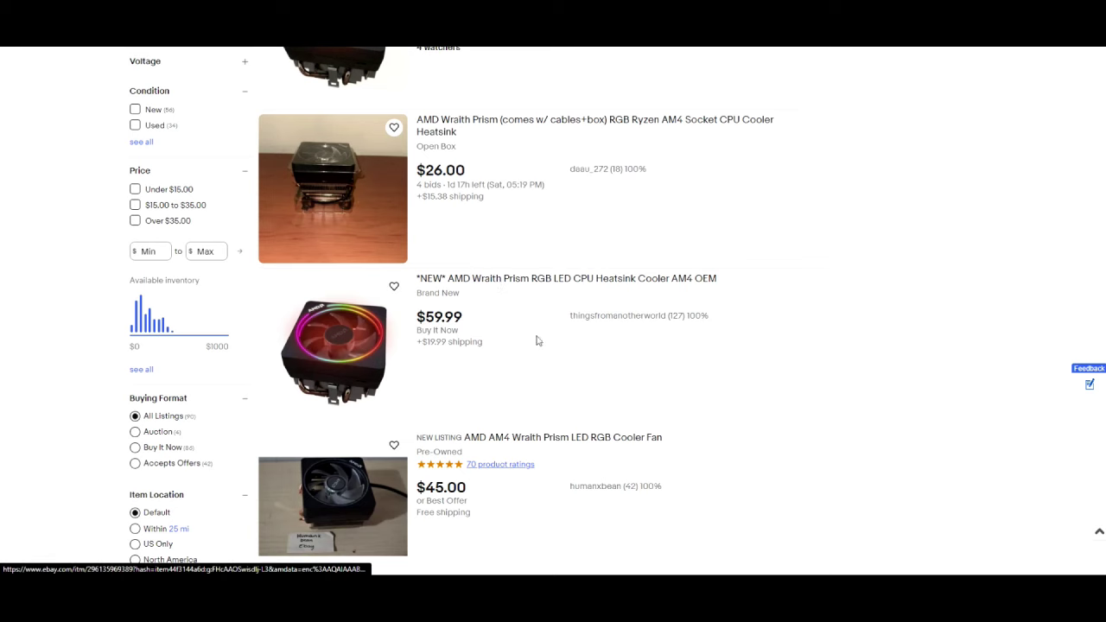
scroll(741, 328, up, 8)
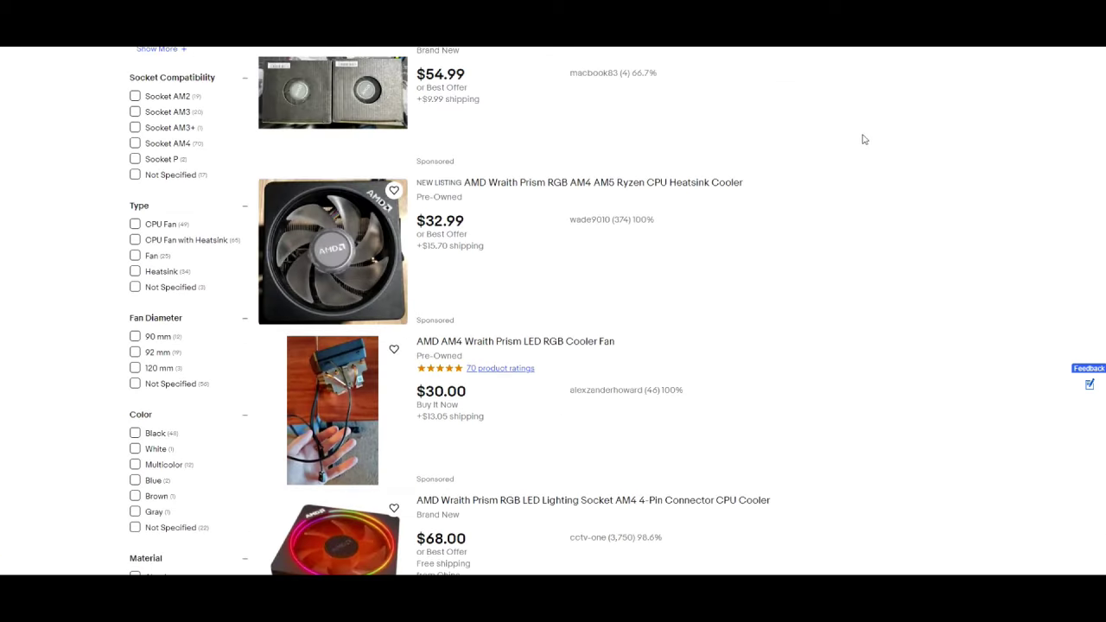
scroll(873, 129, up, 1)
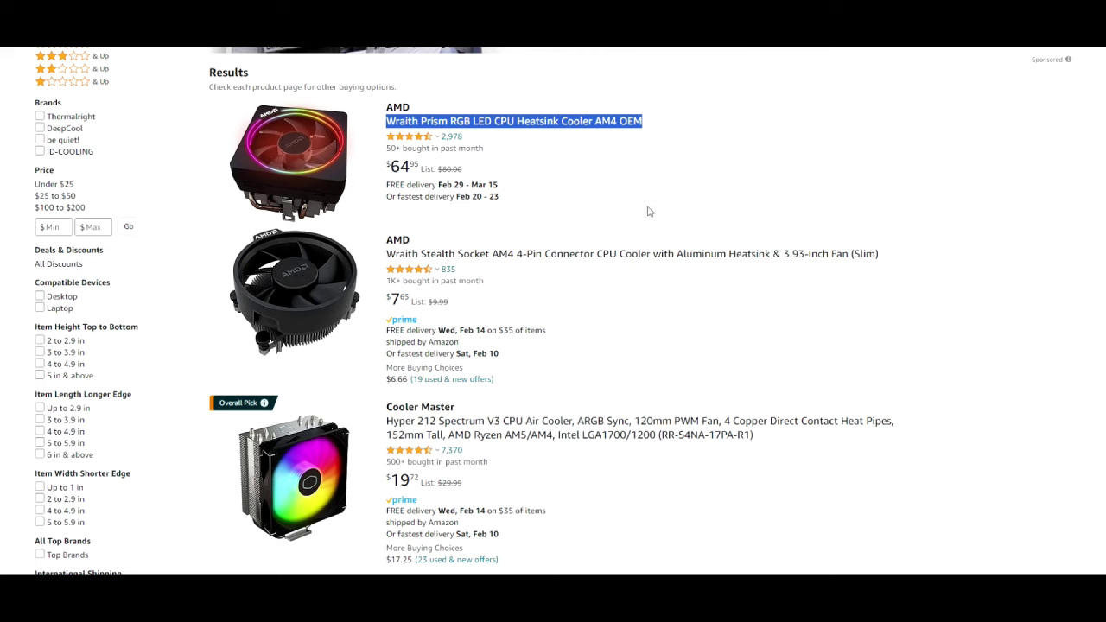
Step: Browse Amazon results to the DeepCool AK400 and Wraith Max, then view the Frost Tower reply on X
scroll(508, 307, up, 1)
scroll(508, 308, down, 10)
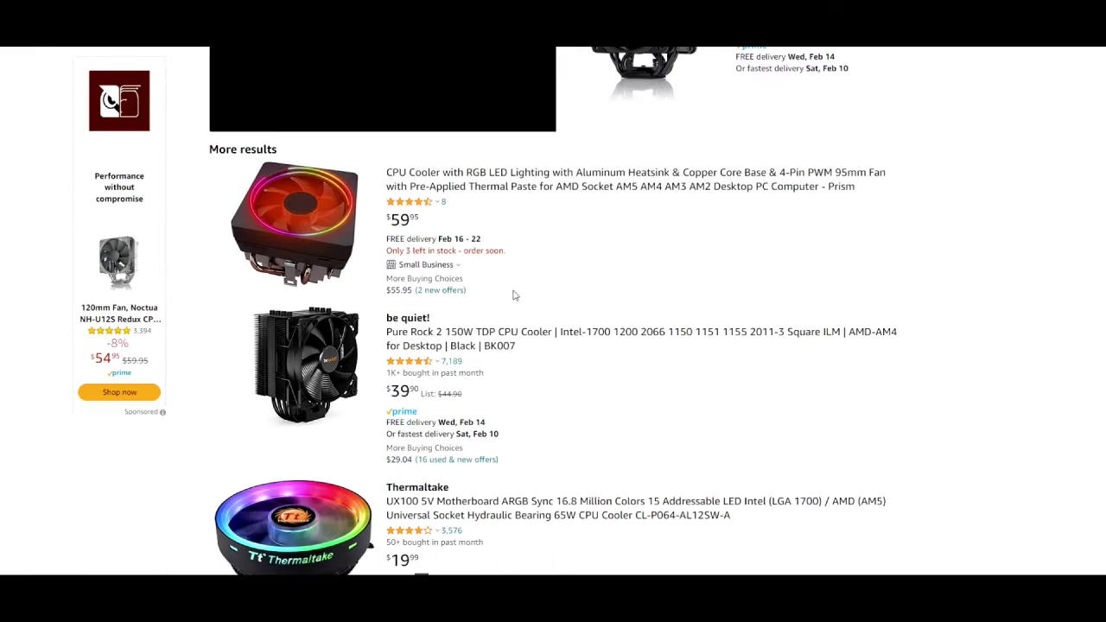
scroll(519, 244, down, 8)
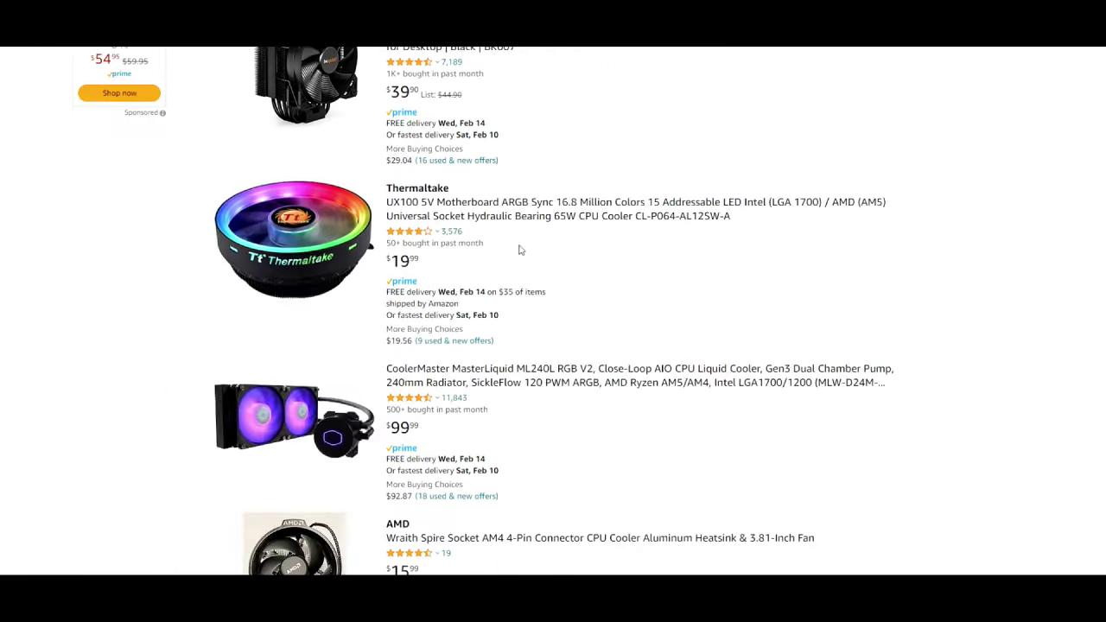
scroll(517, 248, up, 1)
scroll(518, 251, down, 8)
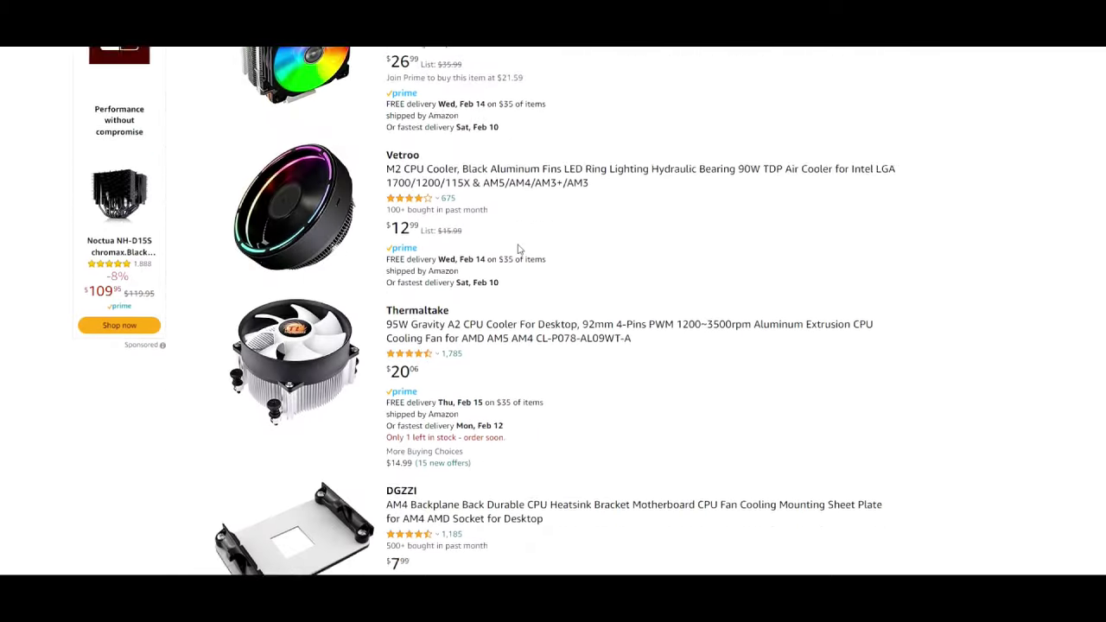
scroll(520, 250, down, 5)
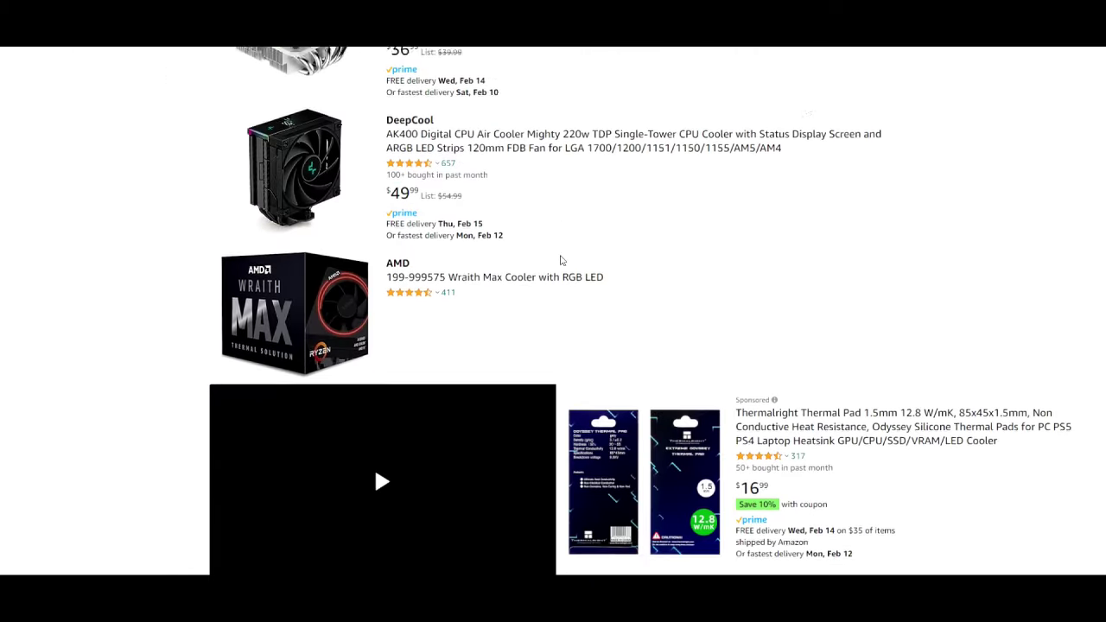
click(374, 439)
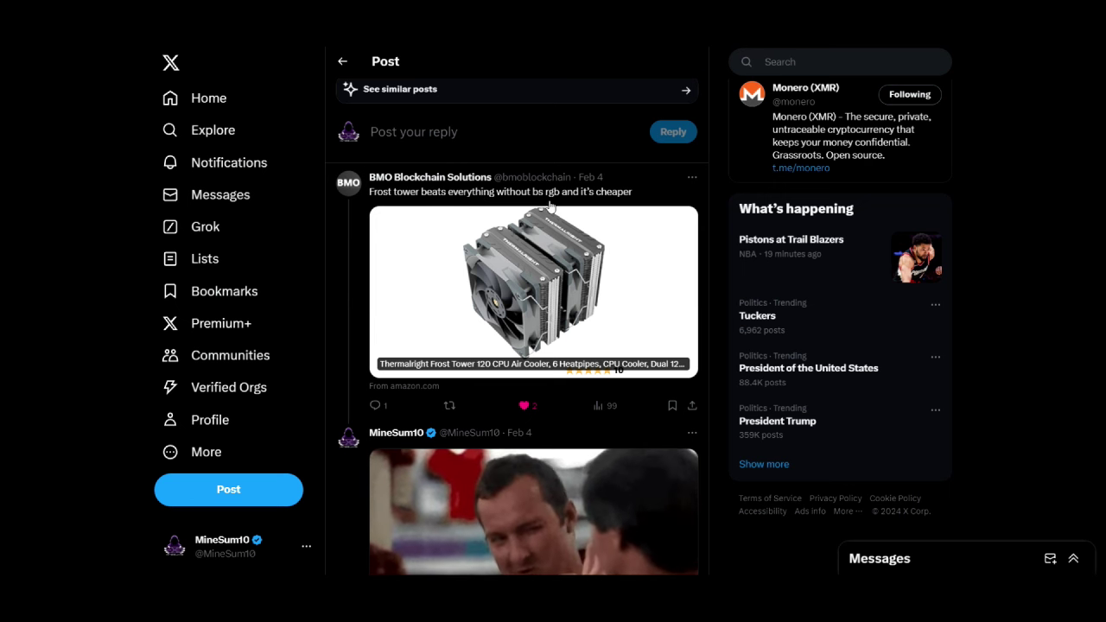
Step: Open the Thermalright Frost Tower 120 Amazon page from the X reply's link card
click(597, 208)
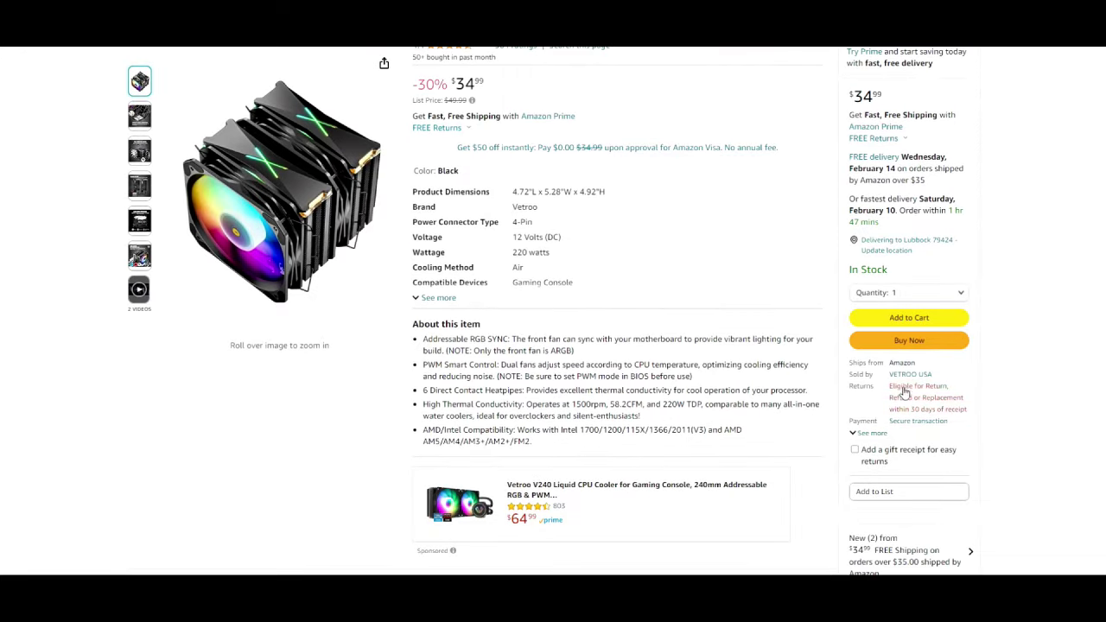
Step: Check the Vetroo U6PRO's $34.99 buy box and VETROO USA seller details, then return to the top
scroll(925, 454, down, 1)
scroll(927, 449, down, 1)
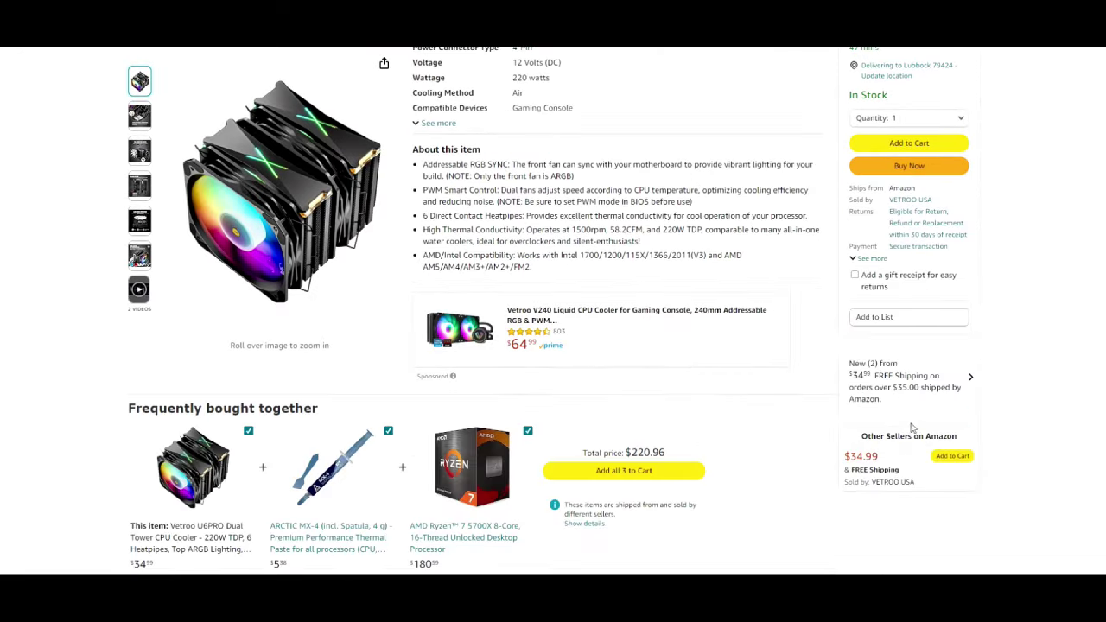
mouse_move(883, 480)
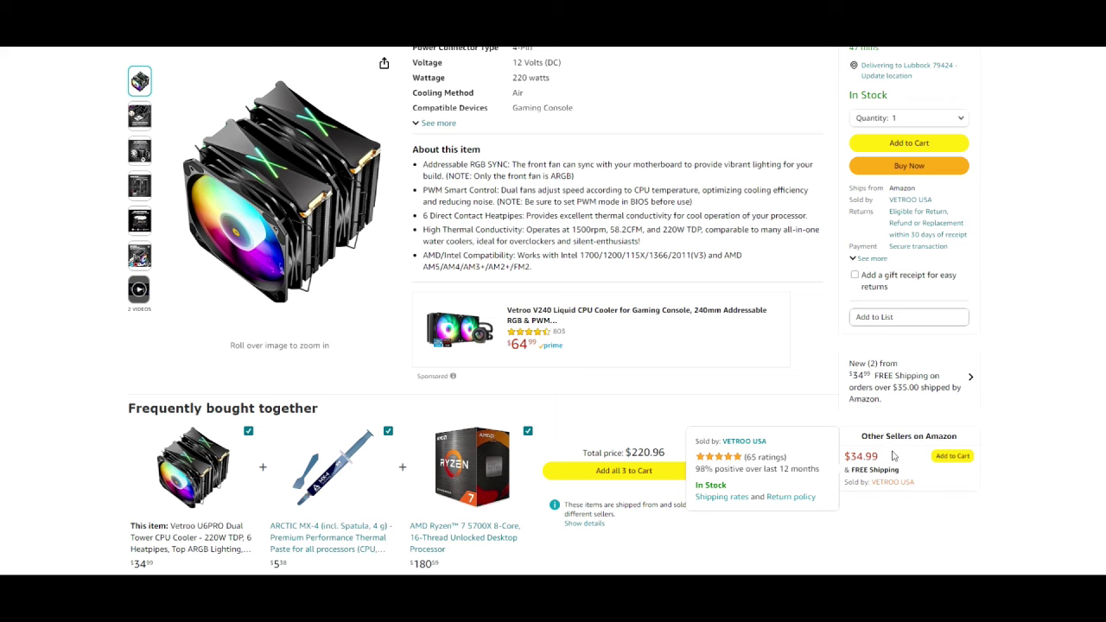
scroll(976, 439, up, 2)
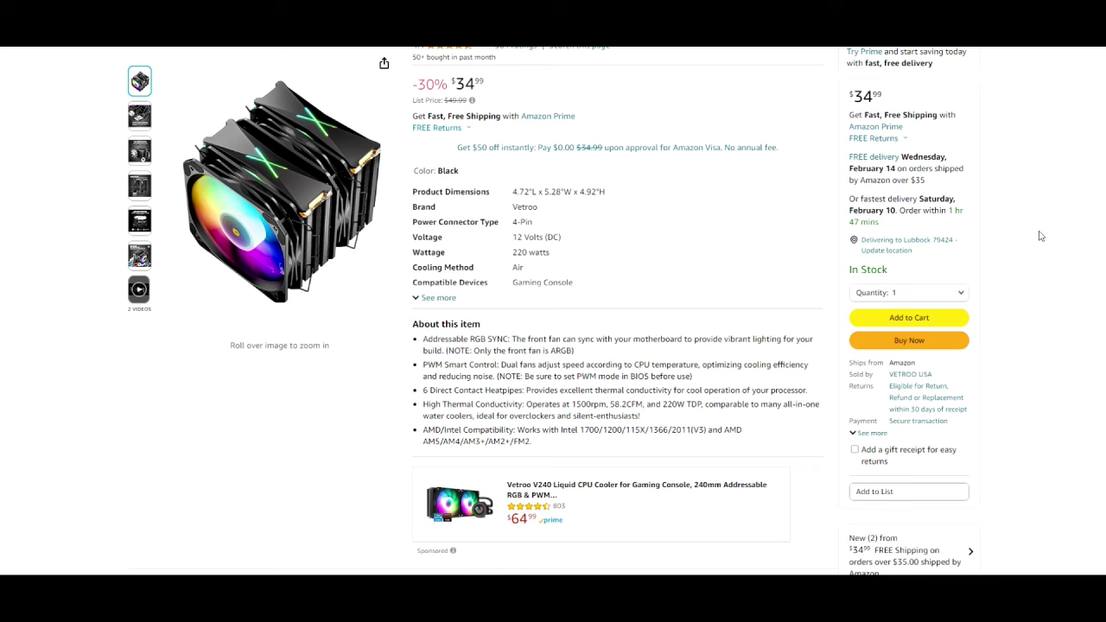
mouse_move(357, 251)
scroll(994, 285, up, 1)
scroll(1005, 310, up, 2)
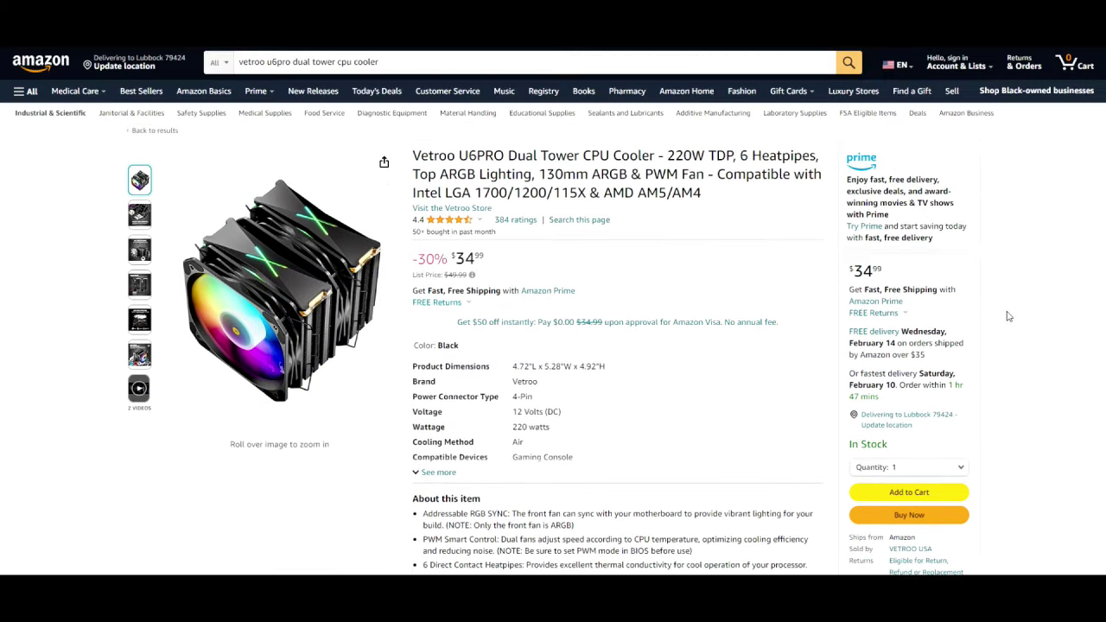